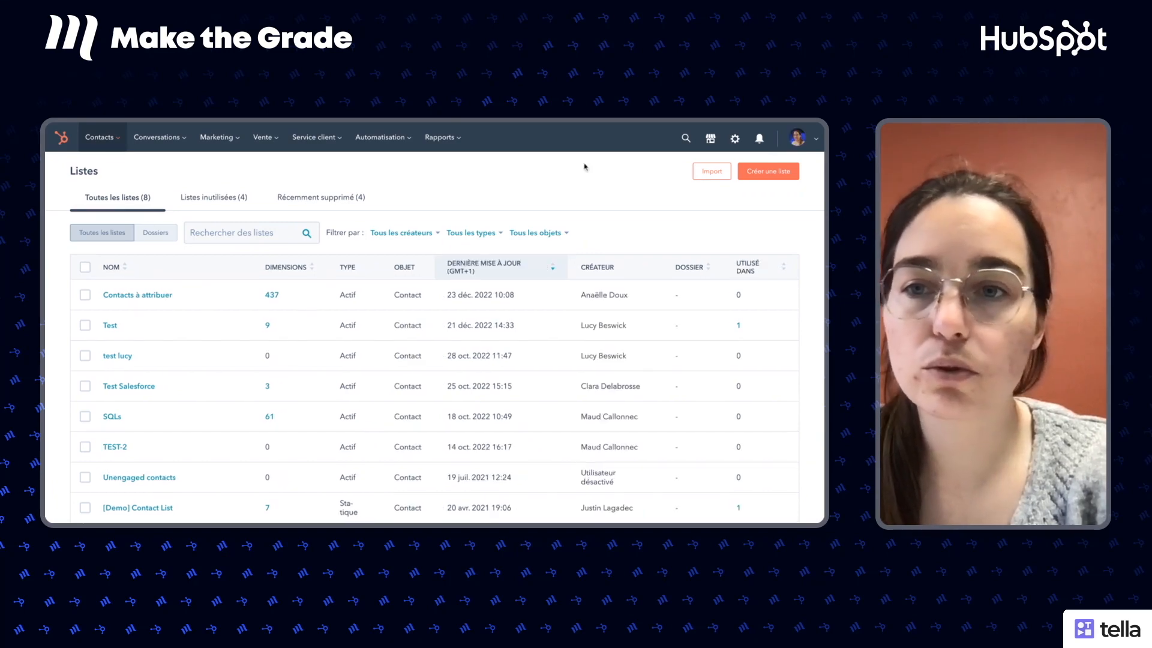
# Start creating a new list based on Entreprise records.
pyautogui.scroll(-1, 573, 192)
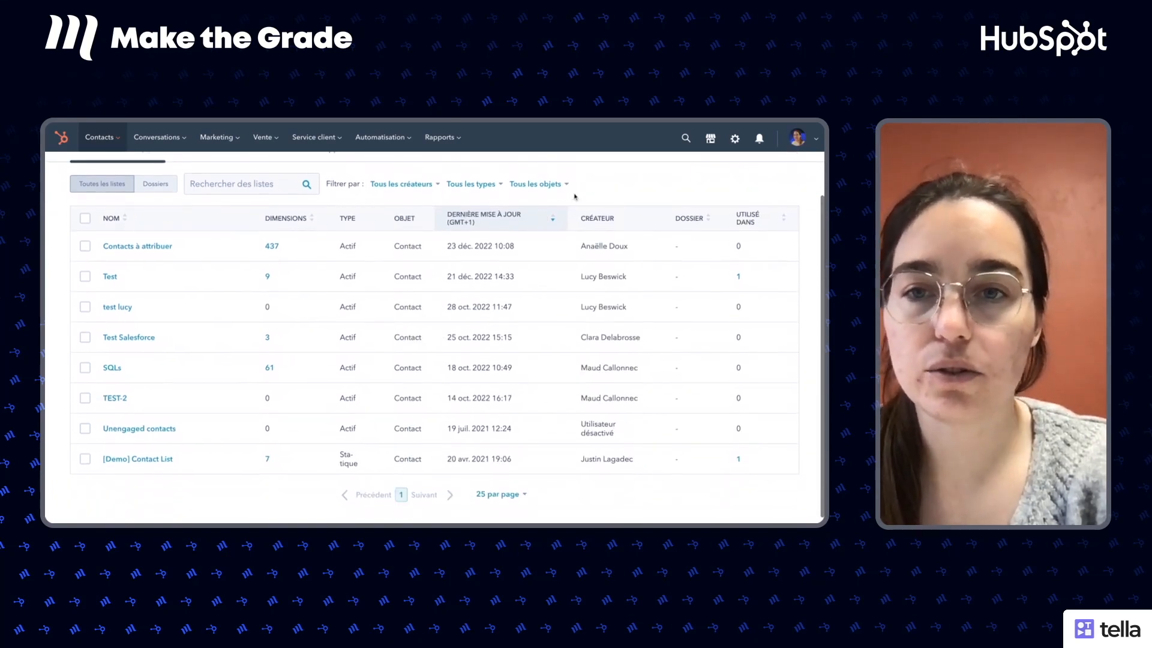
pyautogui.scroll(1, 575, 196)
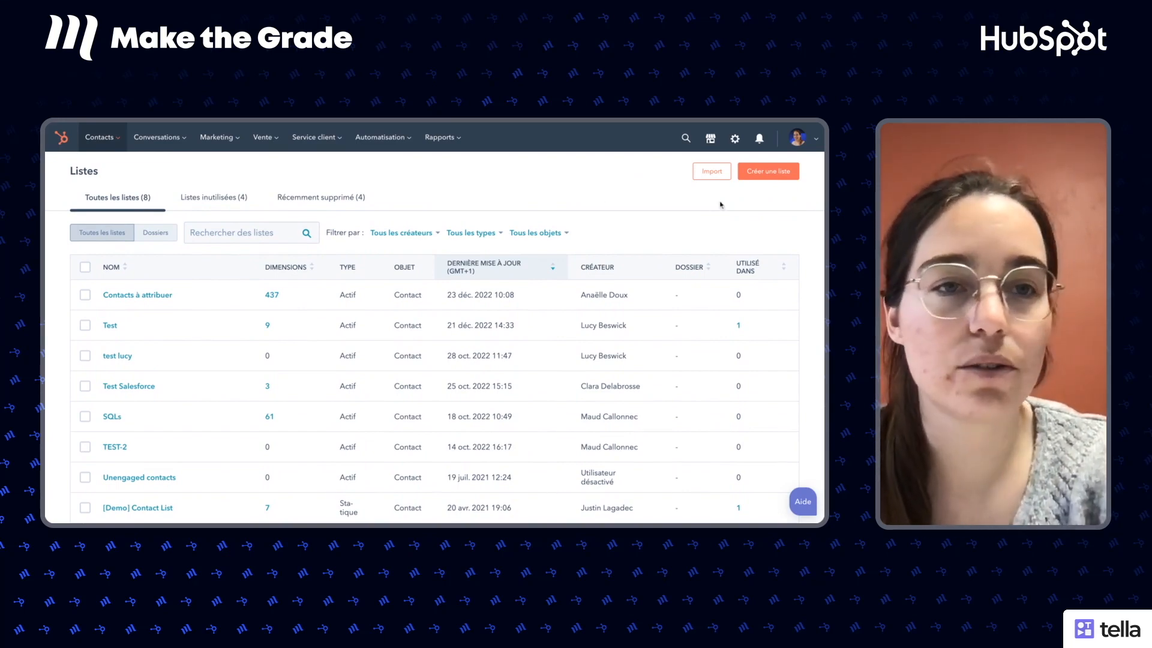
pyautogui.click(778, 173)
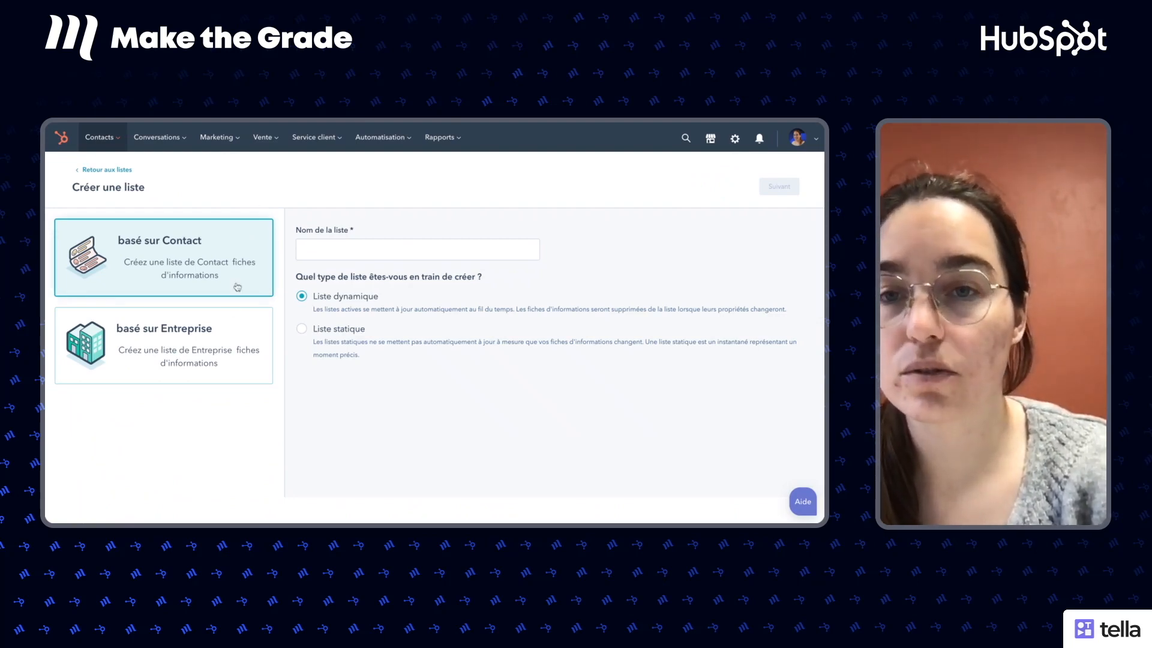
pyautogui.click(345, 252)
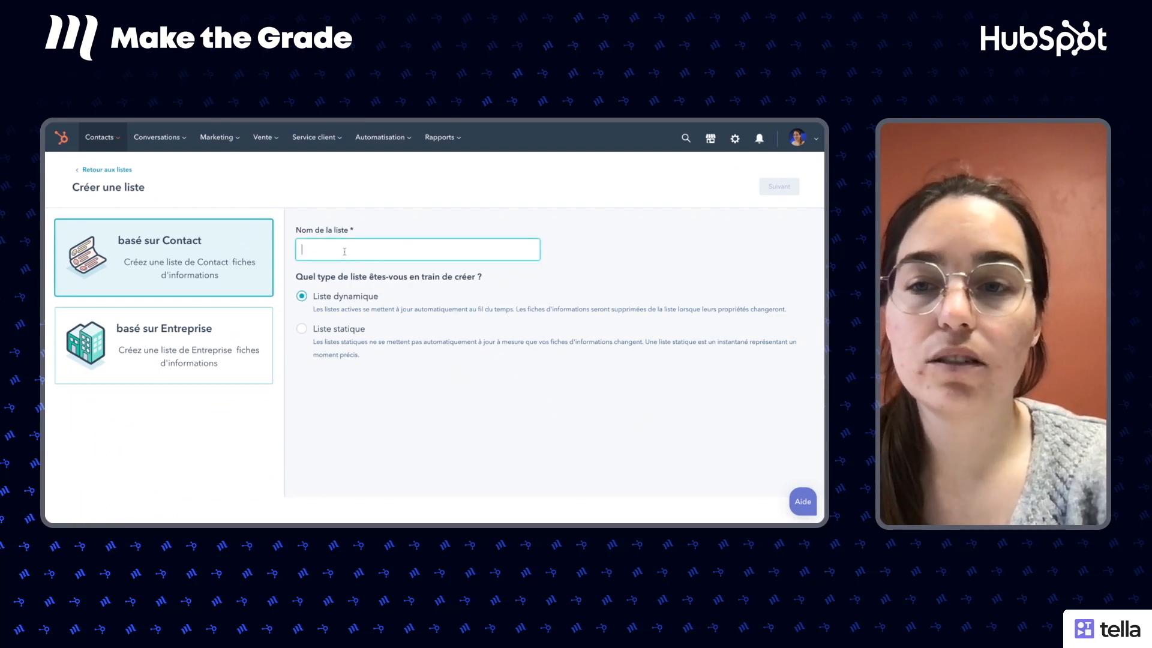
pyautogui.click(186, 358)
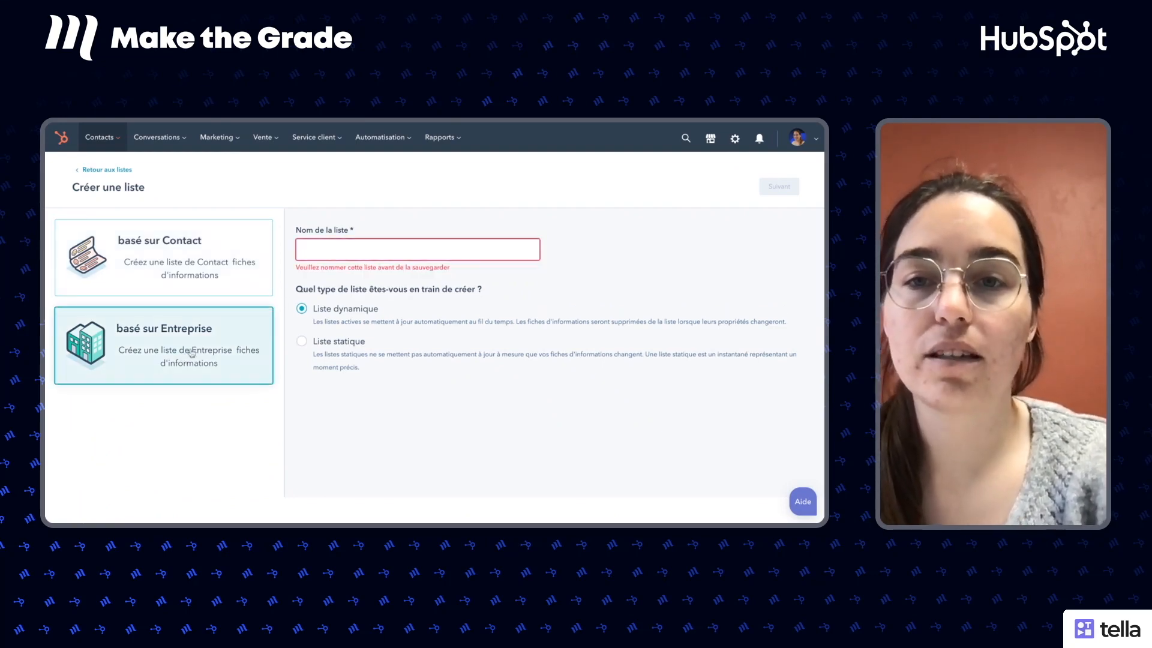
# Name the dynamic list "Entreprises dont le secteur d'activité est connu et + 100 salariés" and proceed to its filter setup.
pyautogui.click(343, 248)
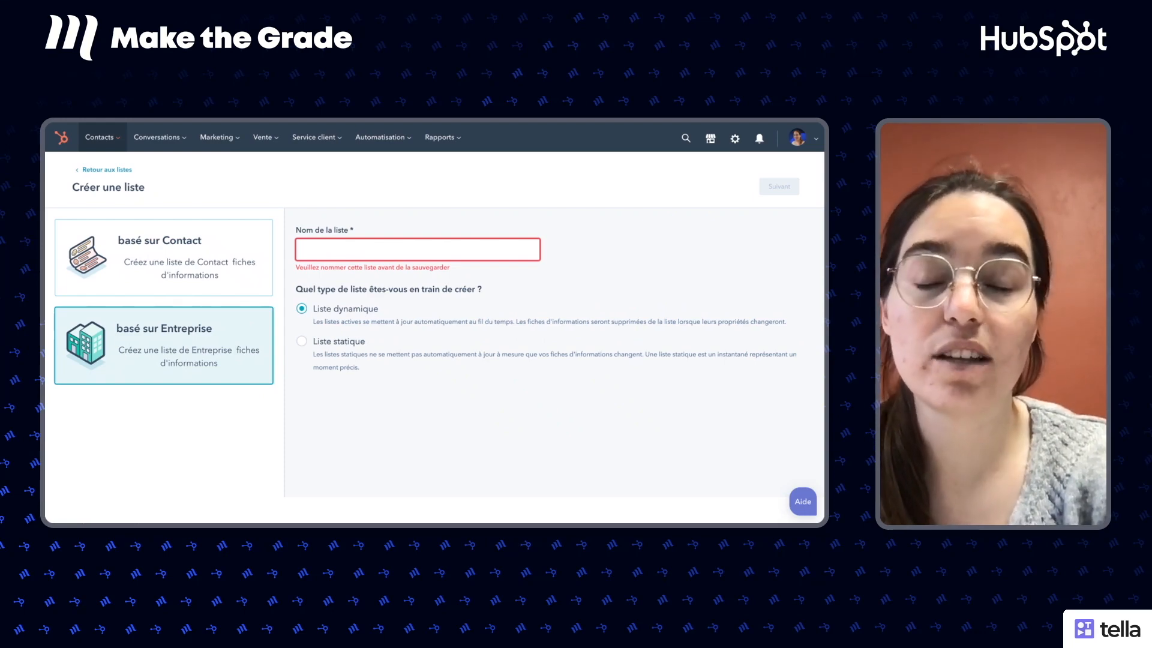
pyautogui.write('Ent')
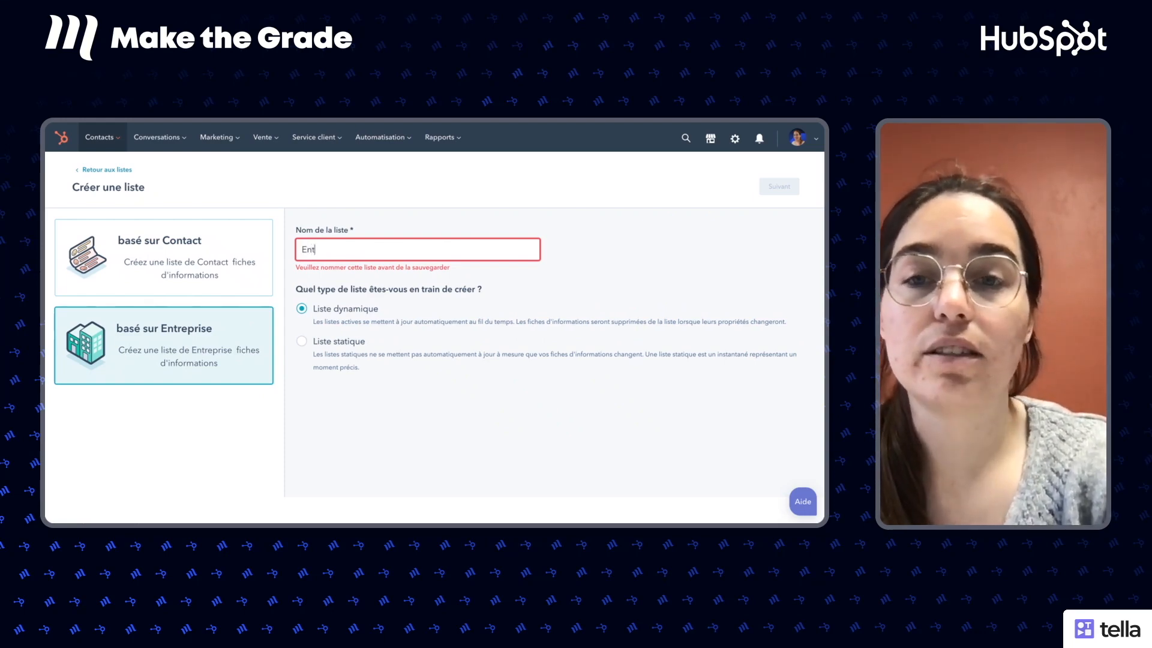
pyautogui.write("reprises dont le secteur d'a")
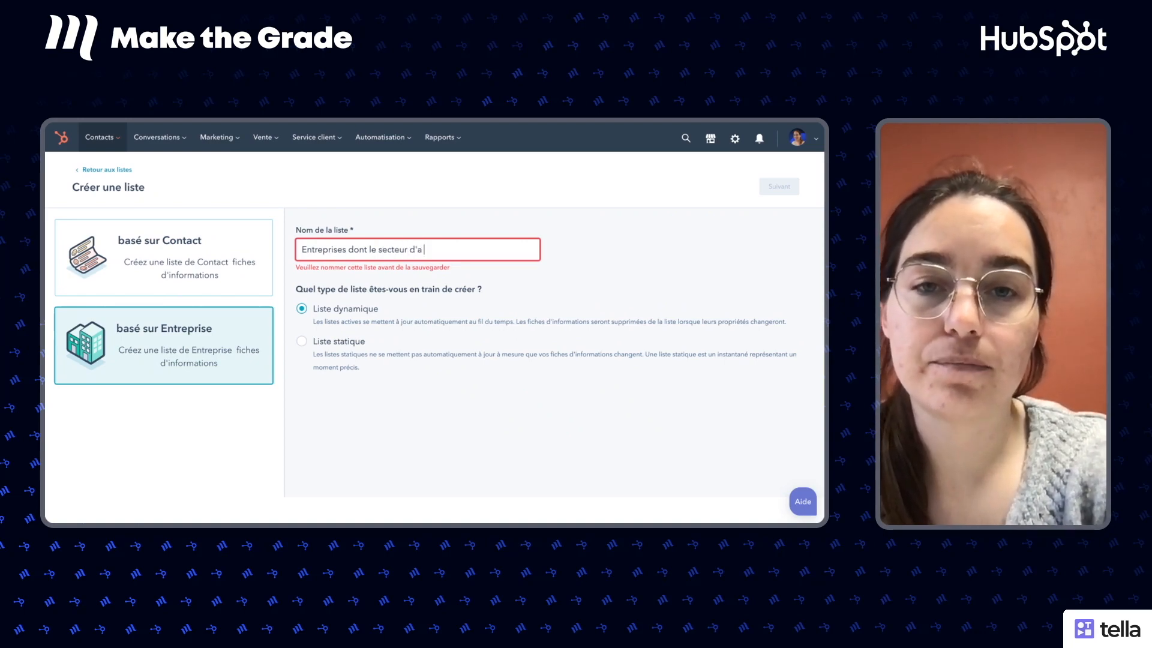
pyautogui.write('ctivité est connu et + 1')
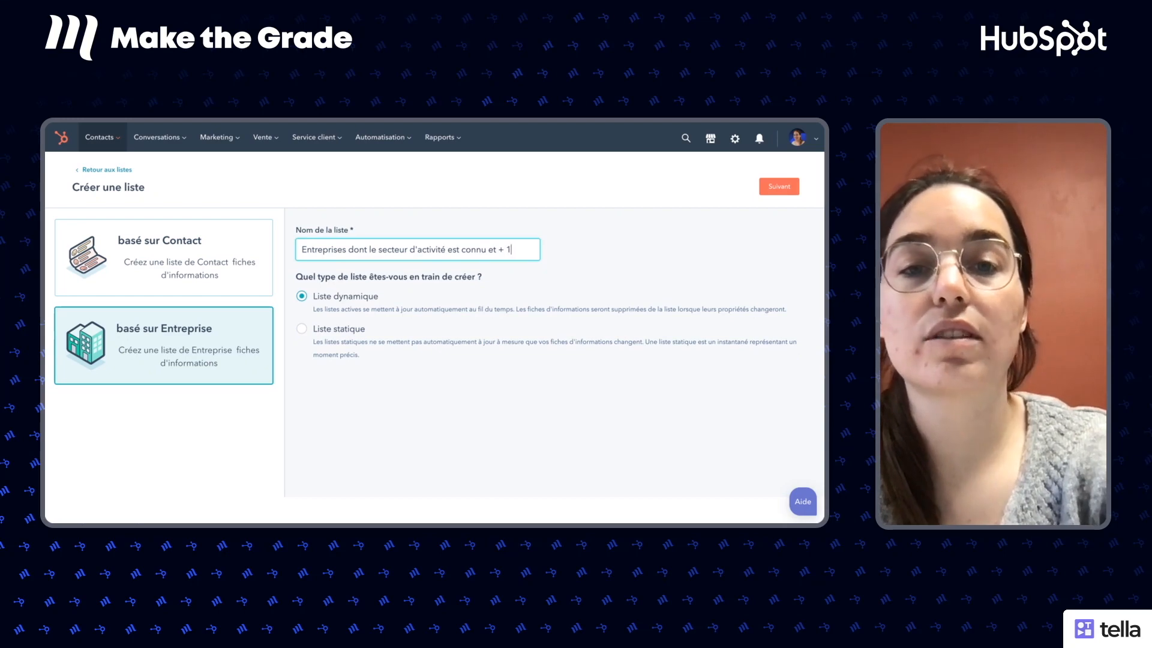
pyautogui.write('00 salarie')
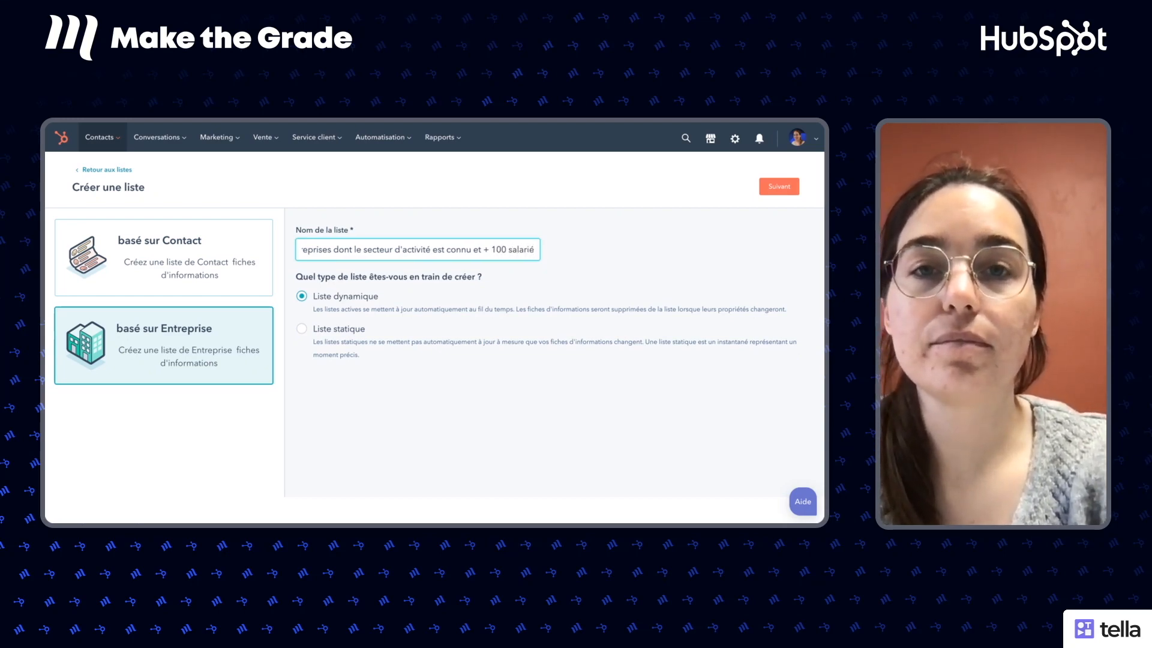
pyautogui.write('s')
pyautogui.click(418, 207)
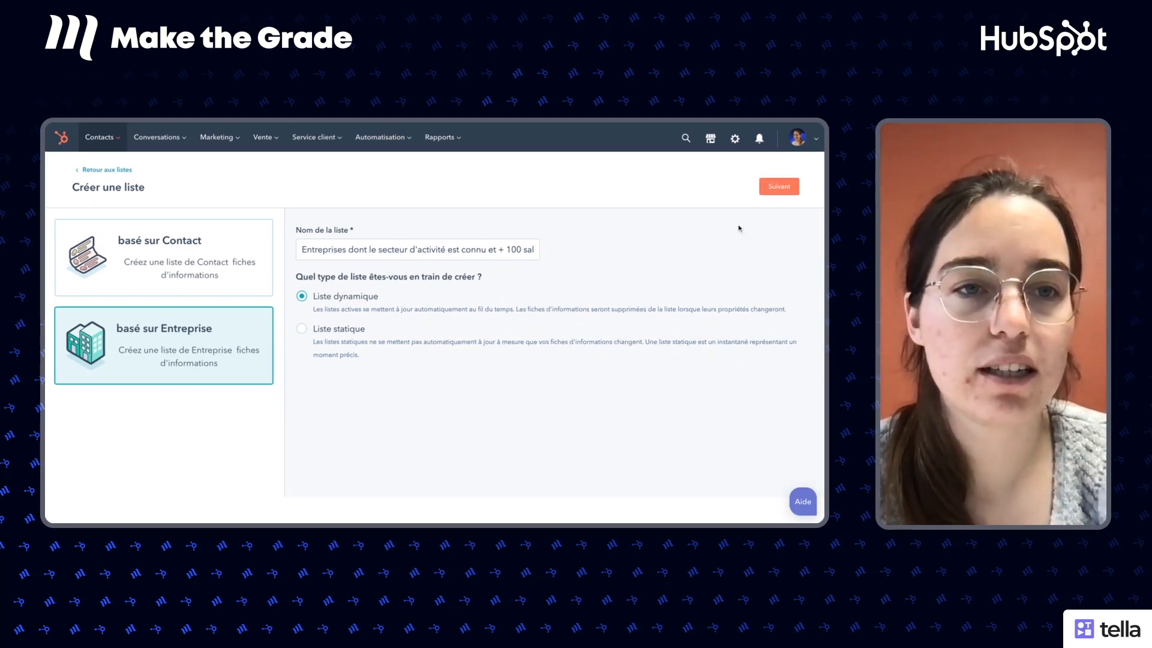
pyautogui.click(779, 186)
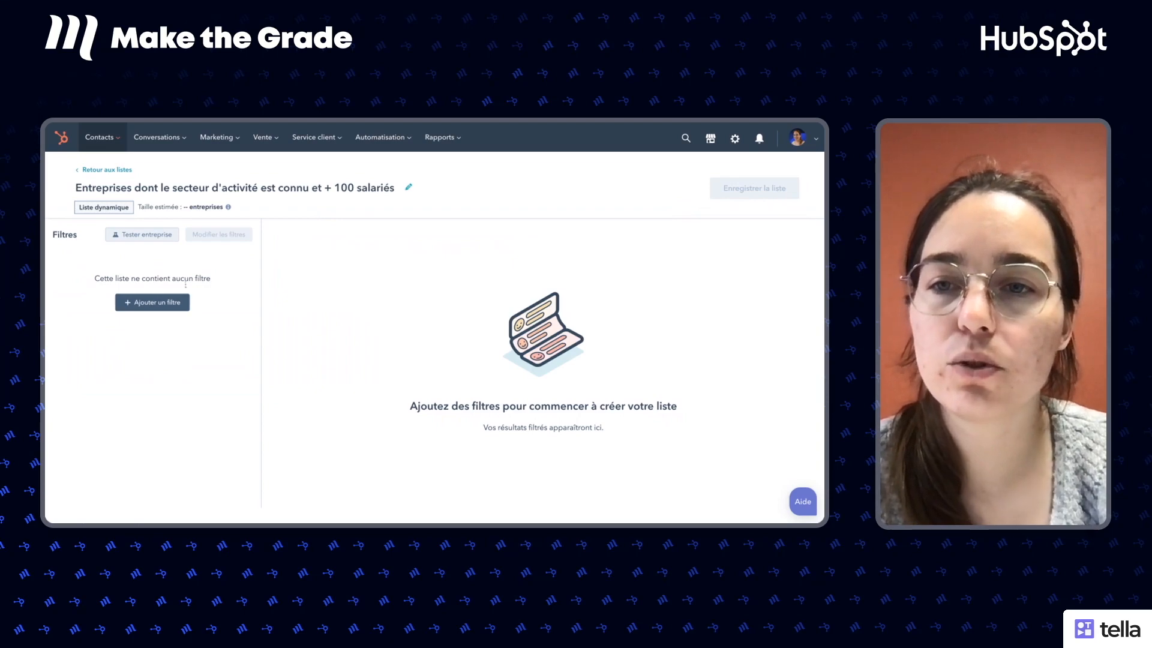
# Add a filter on the company property Secteur d'activité to the list's first filter group.
pyautogui.click(152, 303)
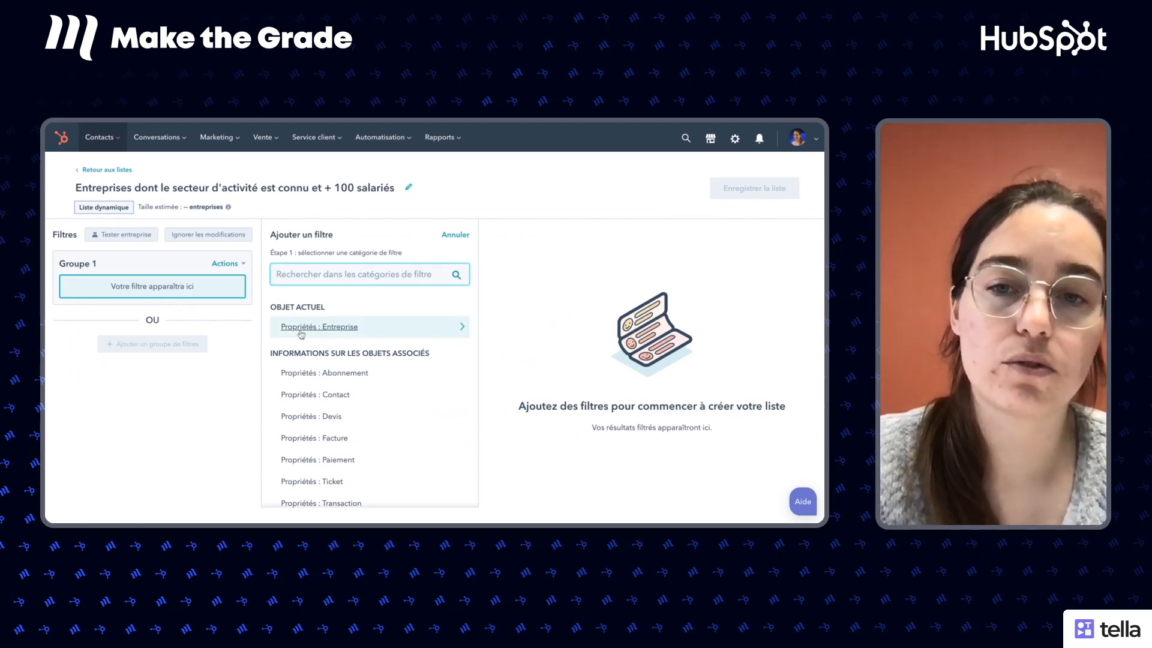
pyautogui.scroll(-1, 301, 335)
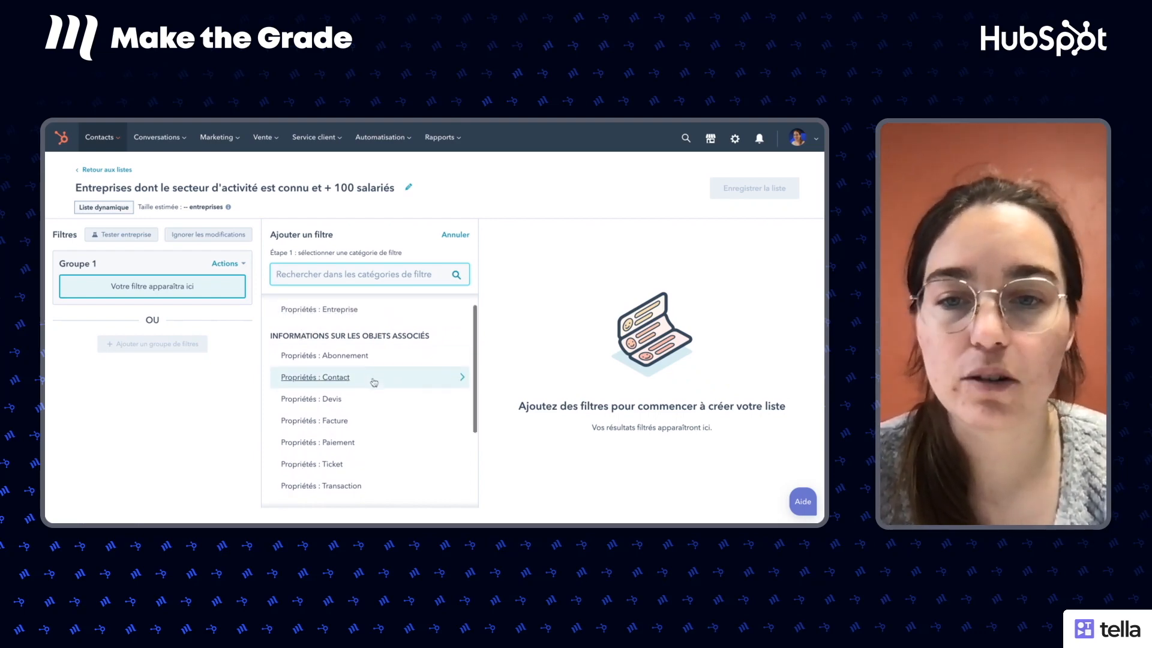
pyautogui.scroll(-1, 373, 380)
pyautogui.scroll(2, 362, 463)
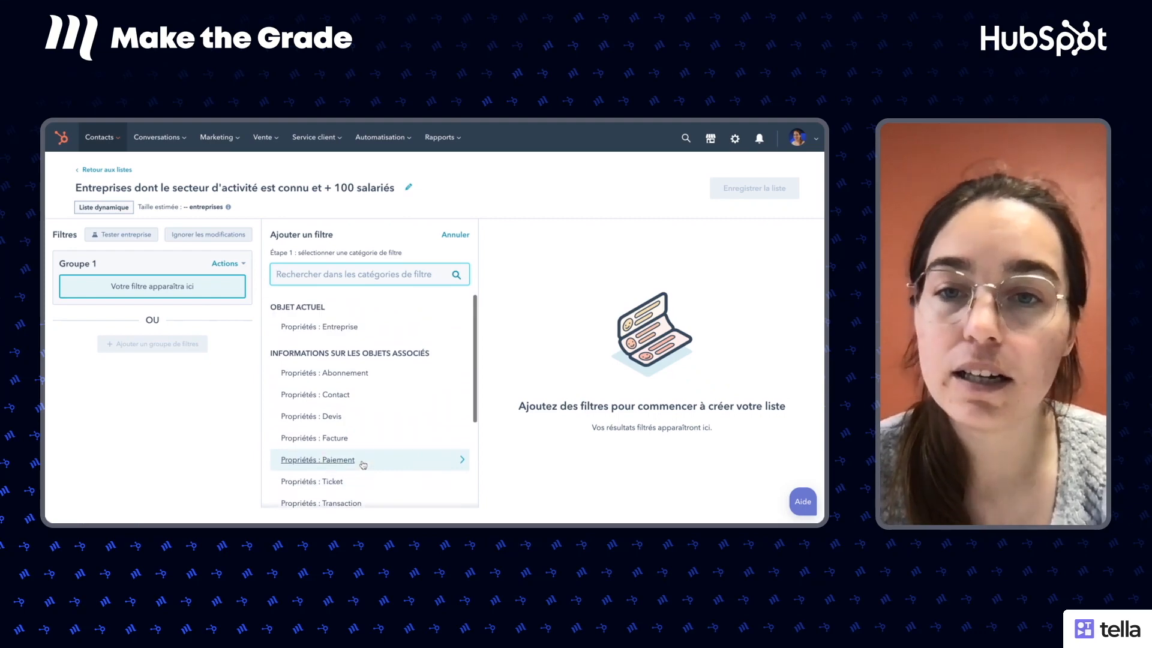
pyautogui.click(342, 332)
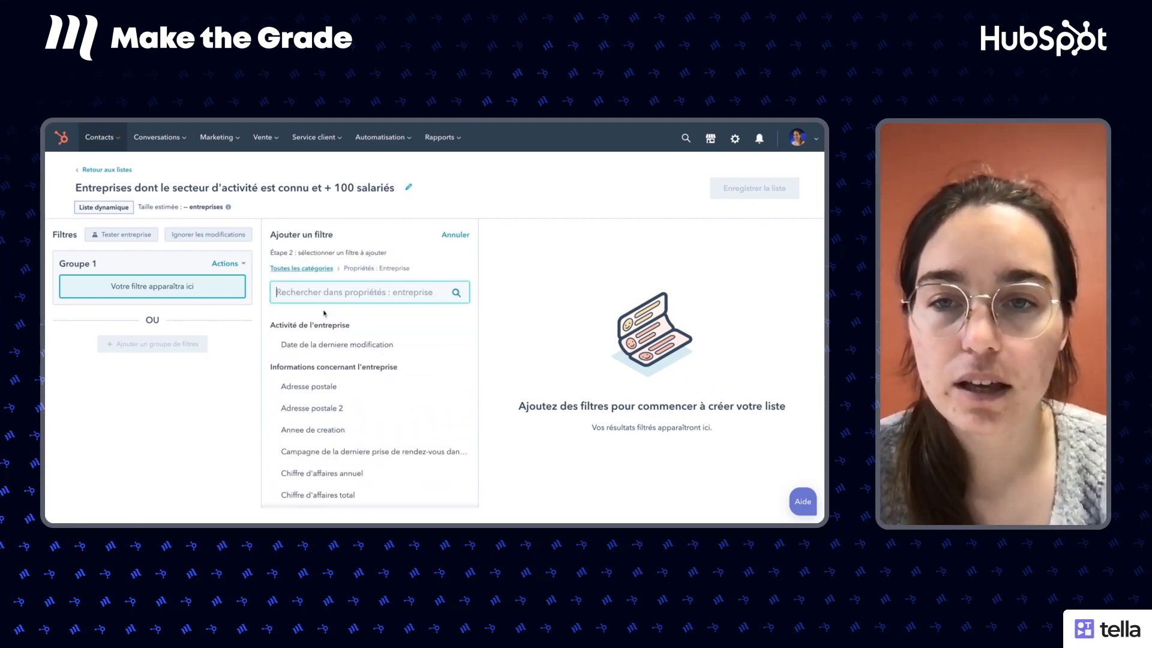
pyautogui.write("secteur d'activité")
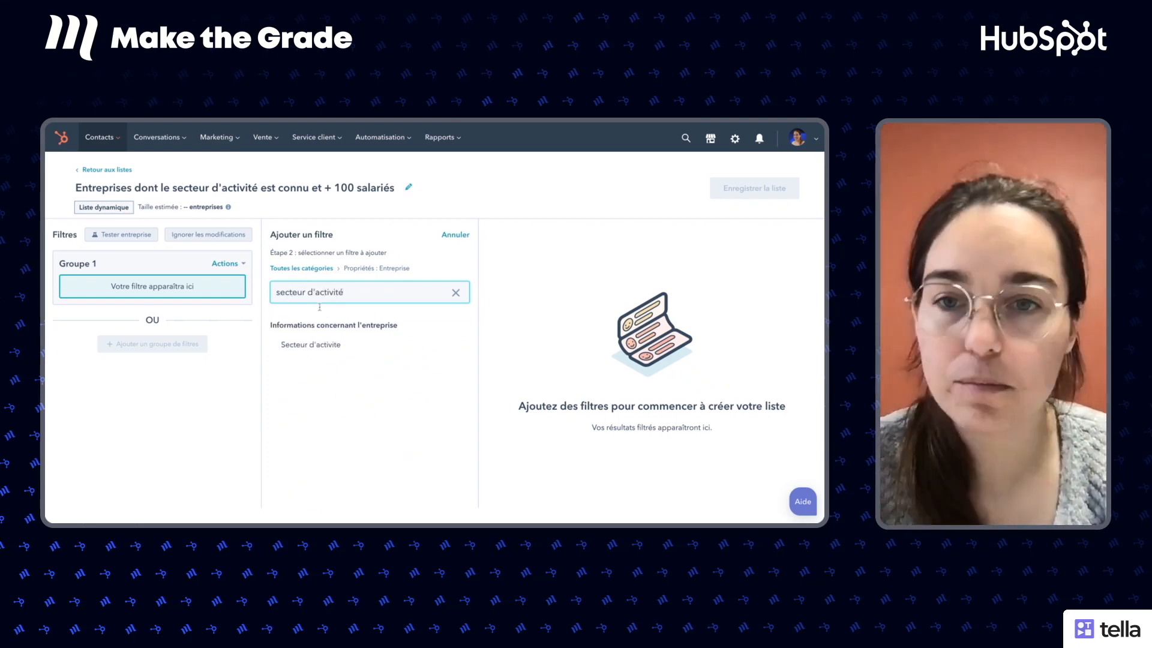
pyautogui.click(313, 348)
# Set the condition of the Secteur d'activité filter to "est connu".
pyautogui.click(322, 287)
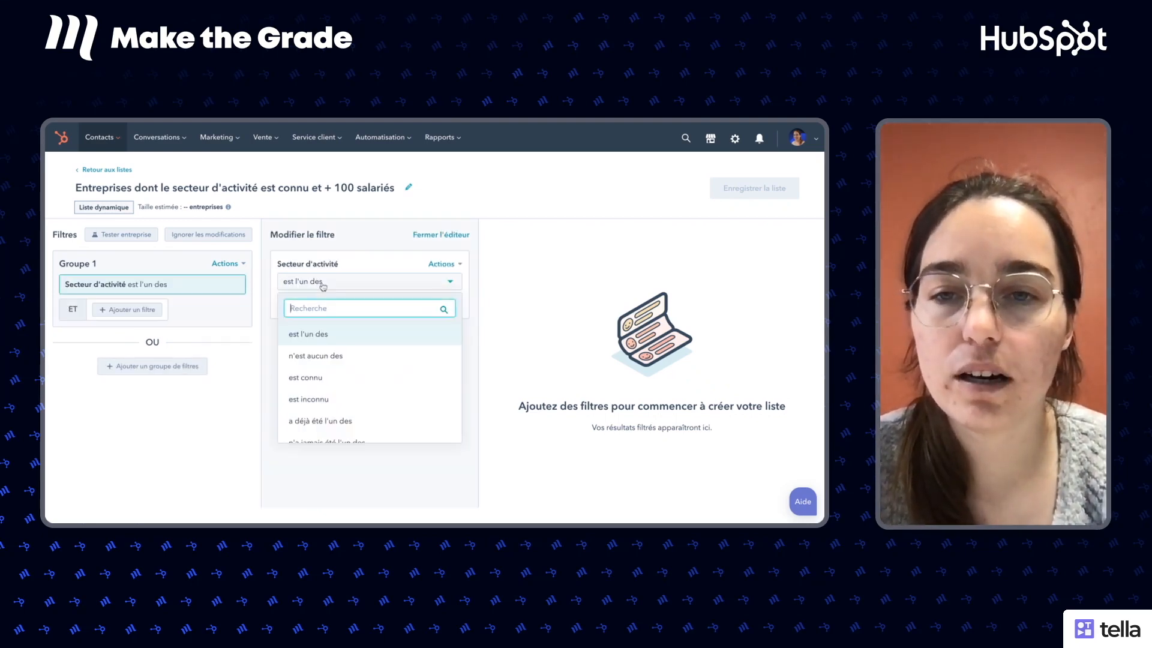
pyautogui.scroll(-5, 333, 400)
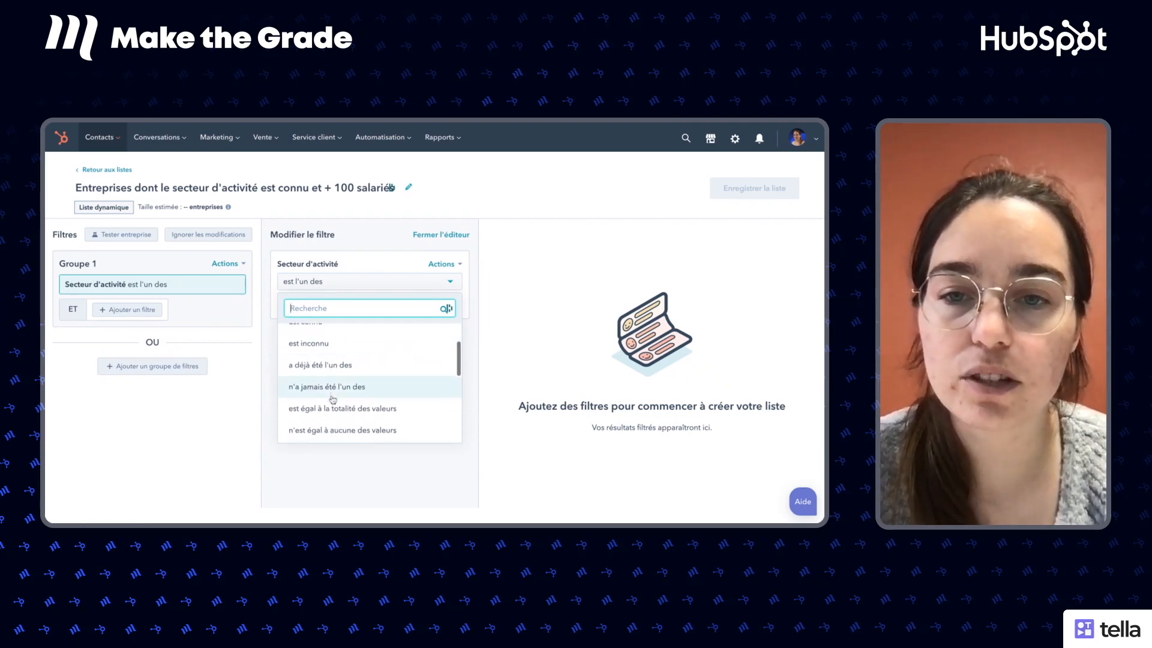
pyautogui.scroll(-5, 336, 384)
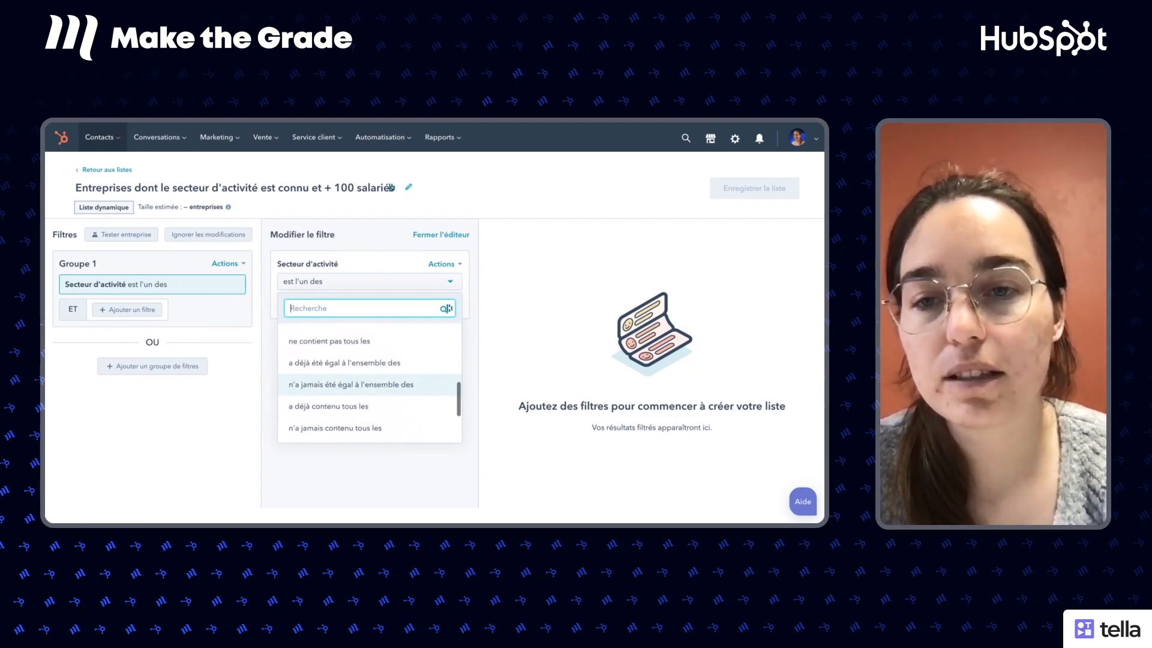
pyautogui.scroll(10, 336, 366)
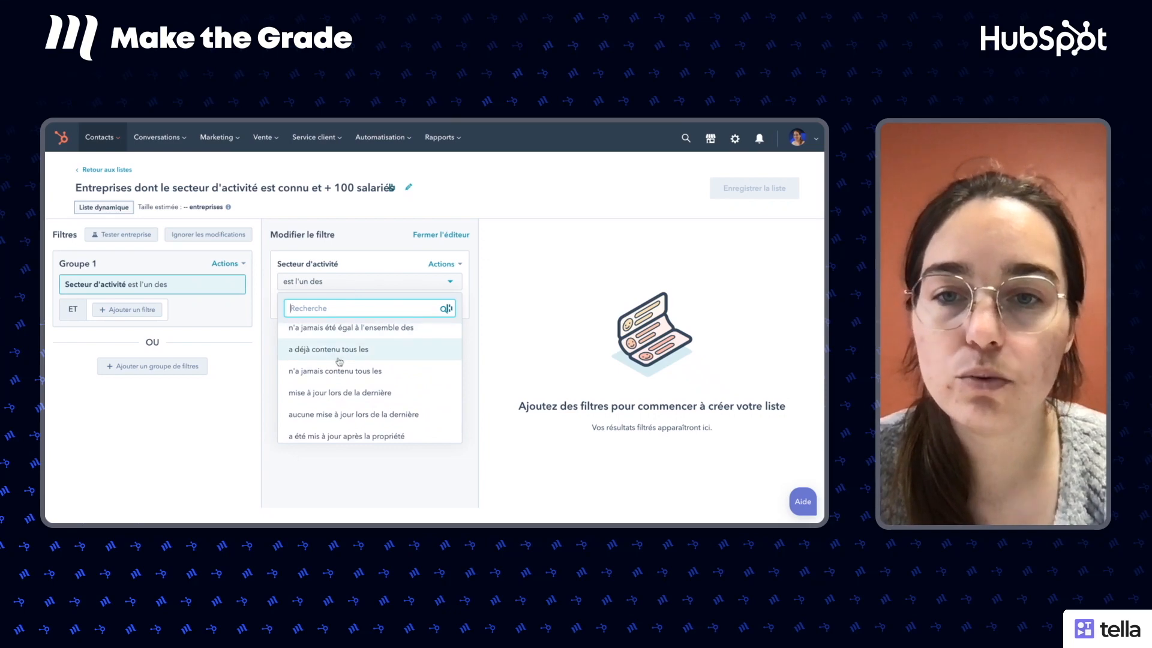
pyautogui.click(333, 380)
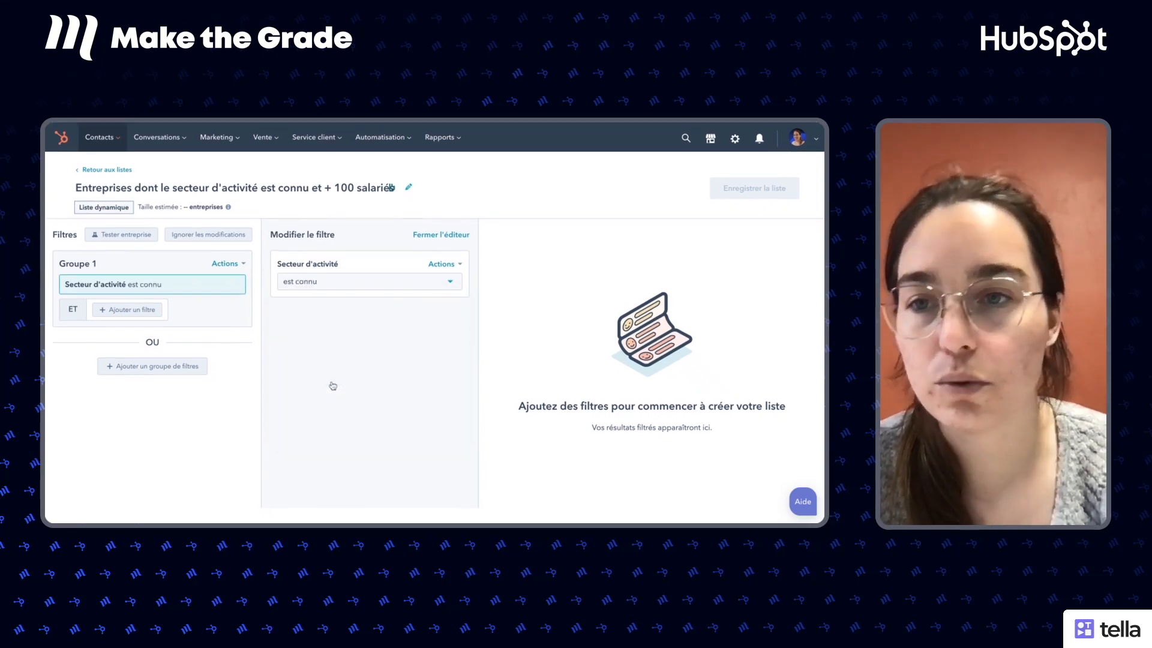
# Add a second filter to Groupe 1, combined with ET, on the company property Nombre d'employés.
pyautogui.click(154, 319)
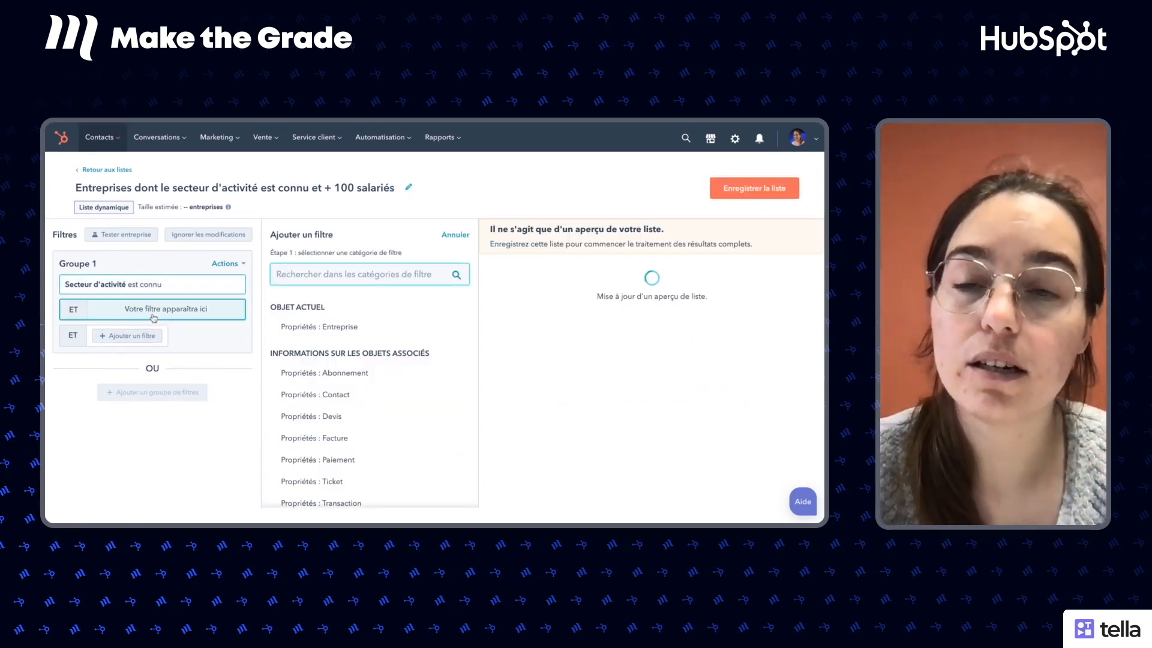
pyautogui.click(306, 327)
pyautogui.write('nombre ')
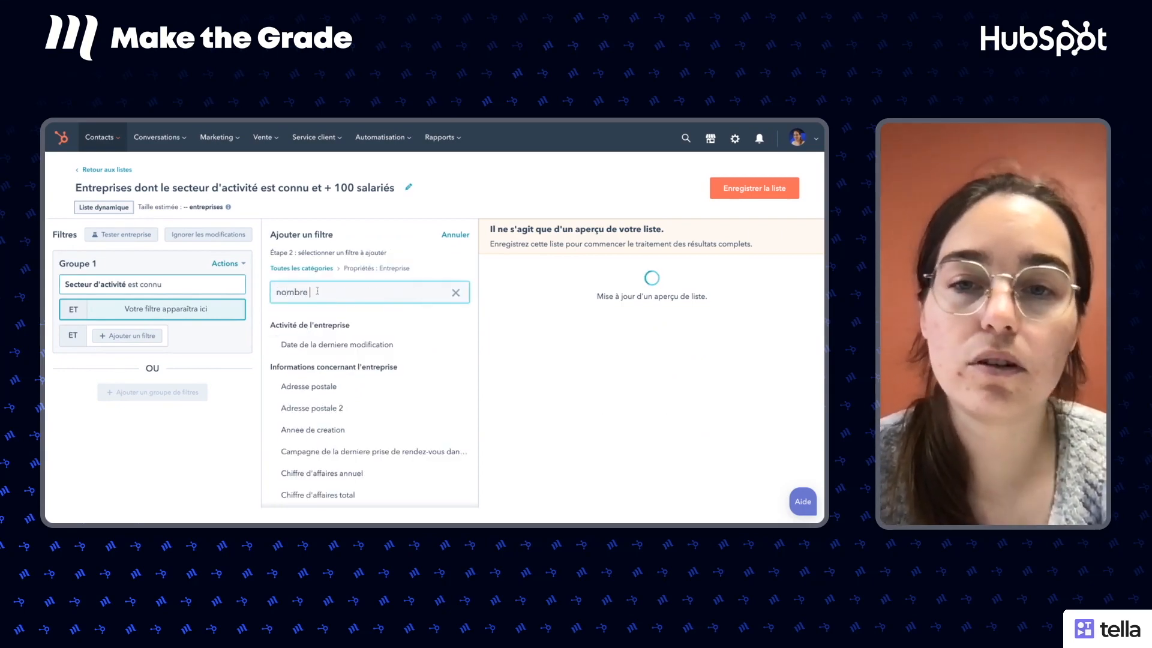
pyautogui.write("d'")
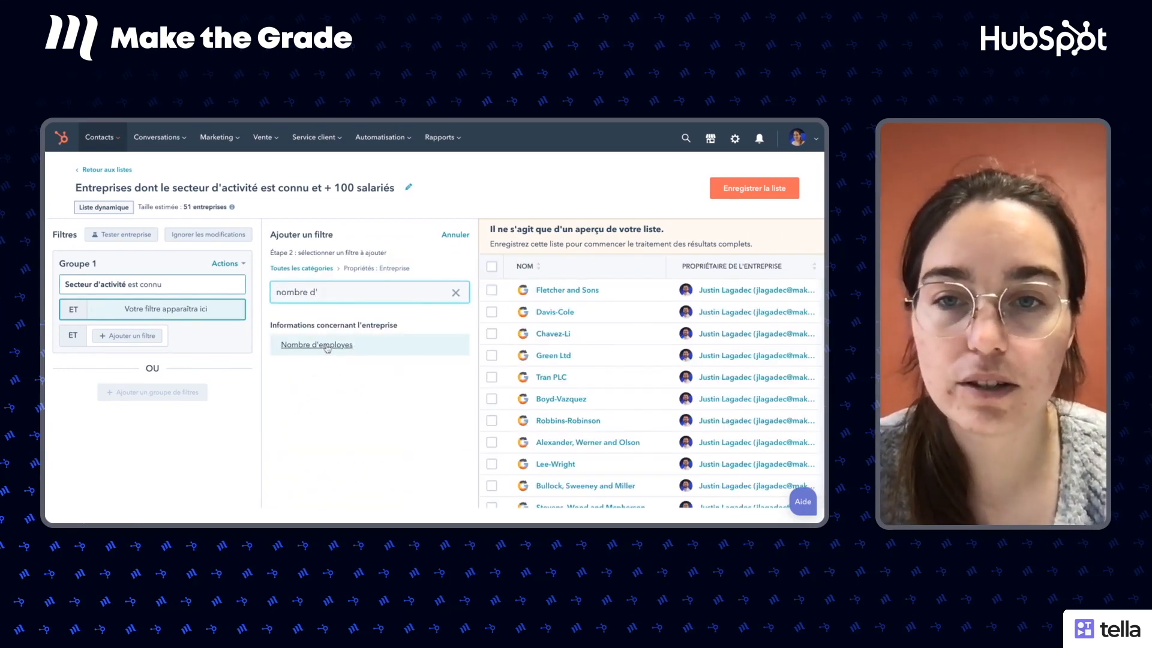
pyautogui.click(326, 346)
# Set the Nombre d'employés filter to "est supérieur à" 100 and save the list.
pyautogui.click(321, 283)
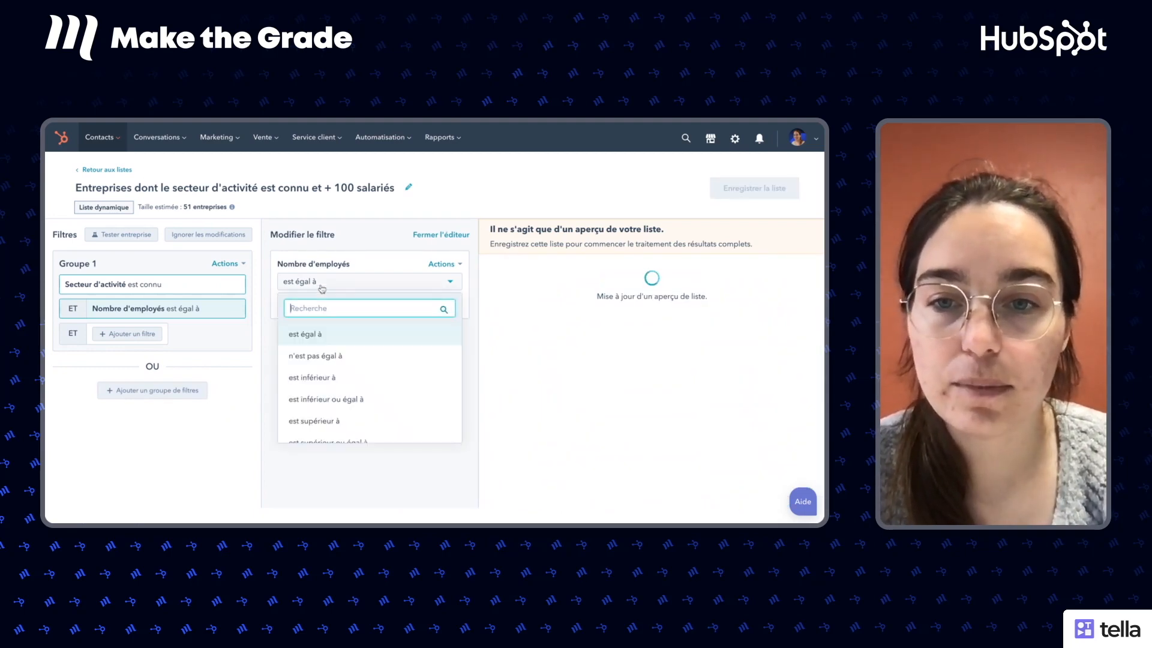
pyautogui.click(329, 408)
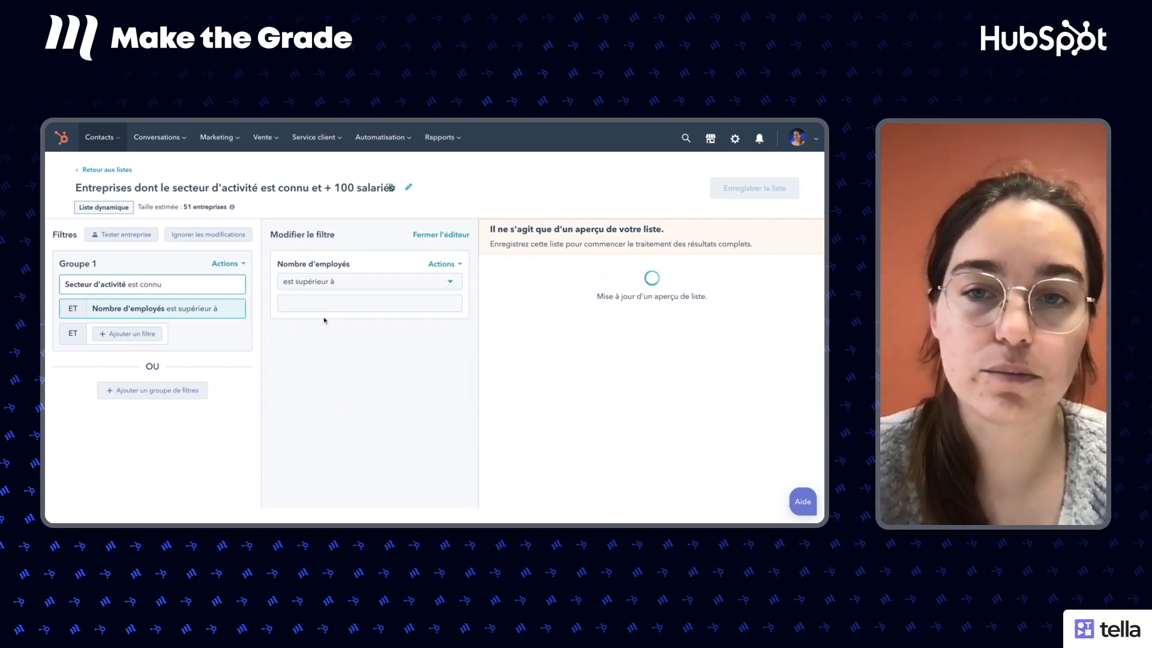
pyautogui.write('100')
pyautogui.click(319, 349)
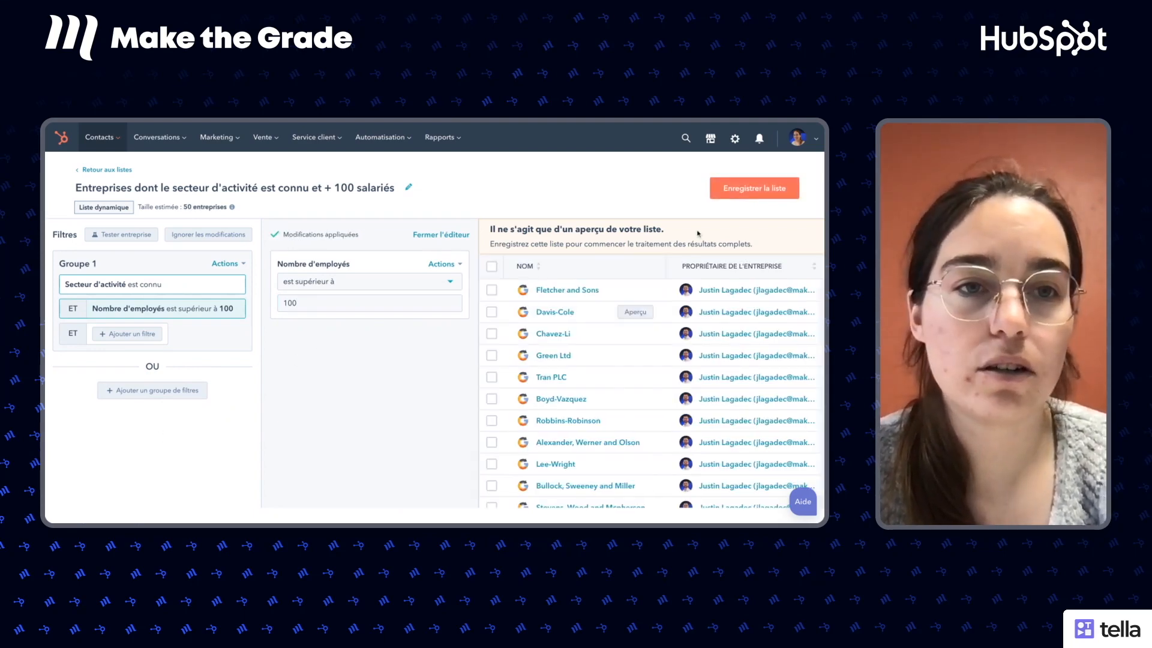
pyautogui.click(765, 194)
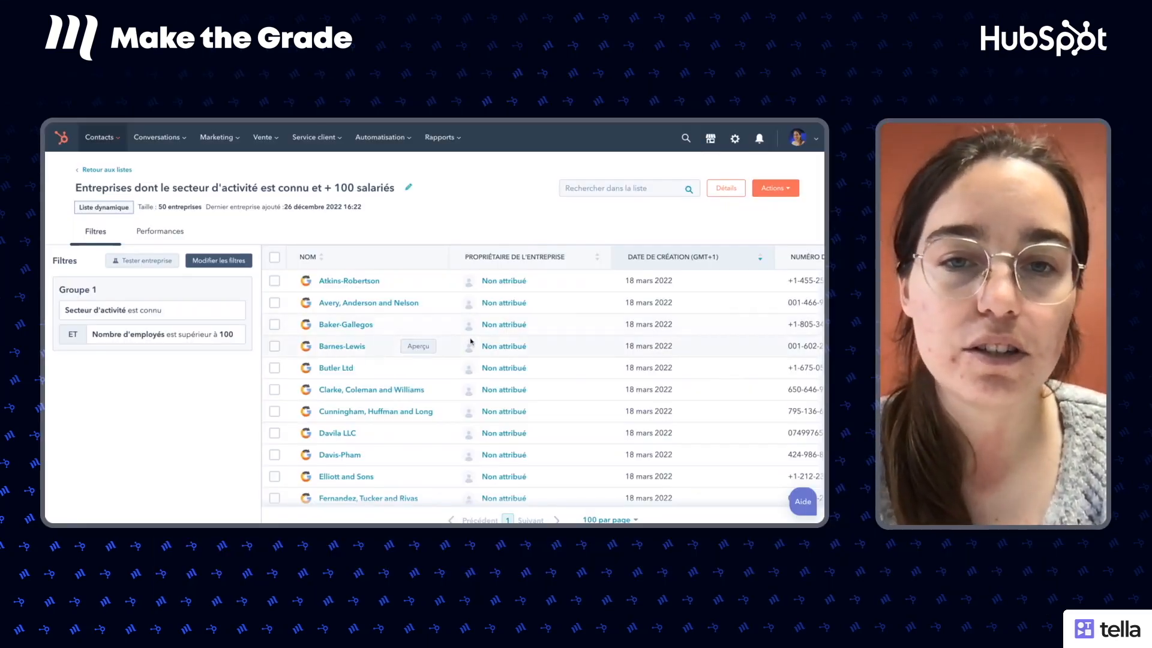
# Examine the companies in the saved list and their property columns, from name and owner through to city and country.
pyautogui.scroll(-3, 471, 342)
pyautogui.scroll(3, 471, 342)
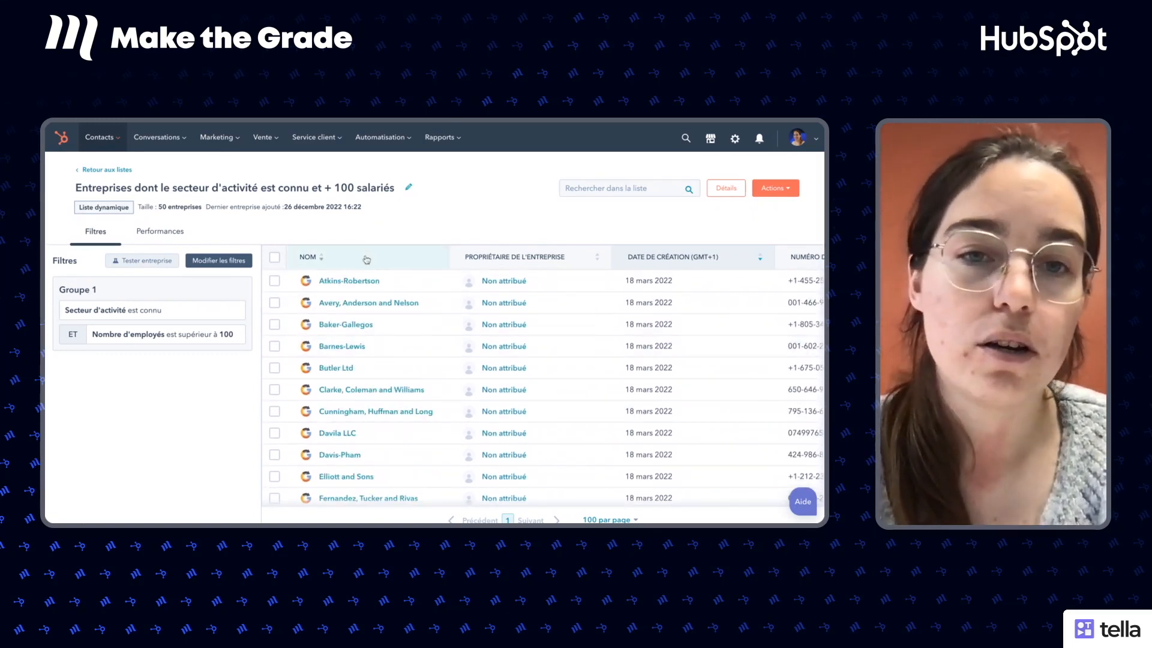
pyautogui.hscroll(3, 513, 263)
pyautogui.hscroll(1, 513, 262)
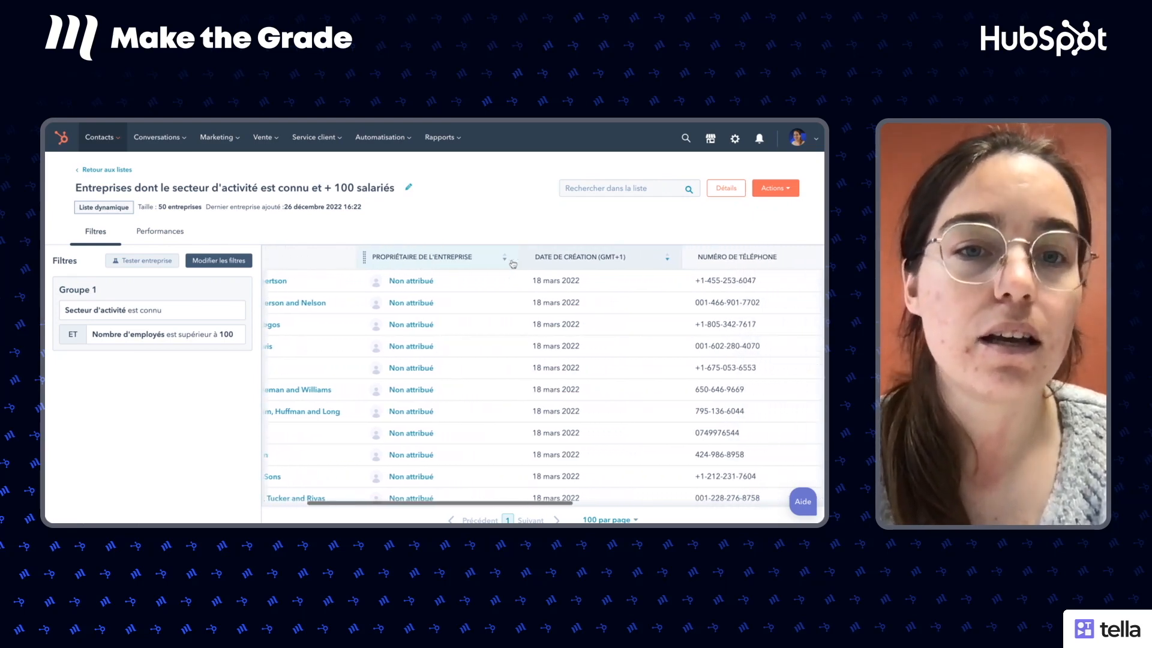
pyautogui.hscroll(2, 593, 264)
pyautogui.hscroll(4, 593, 264)
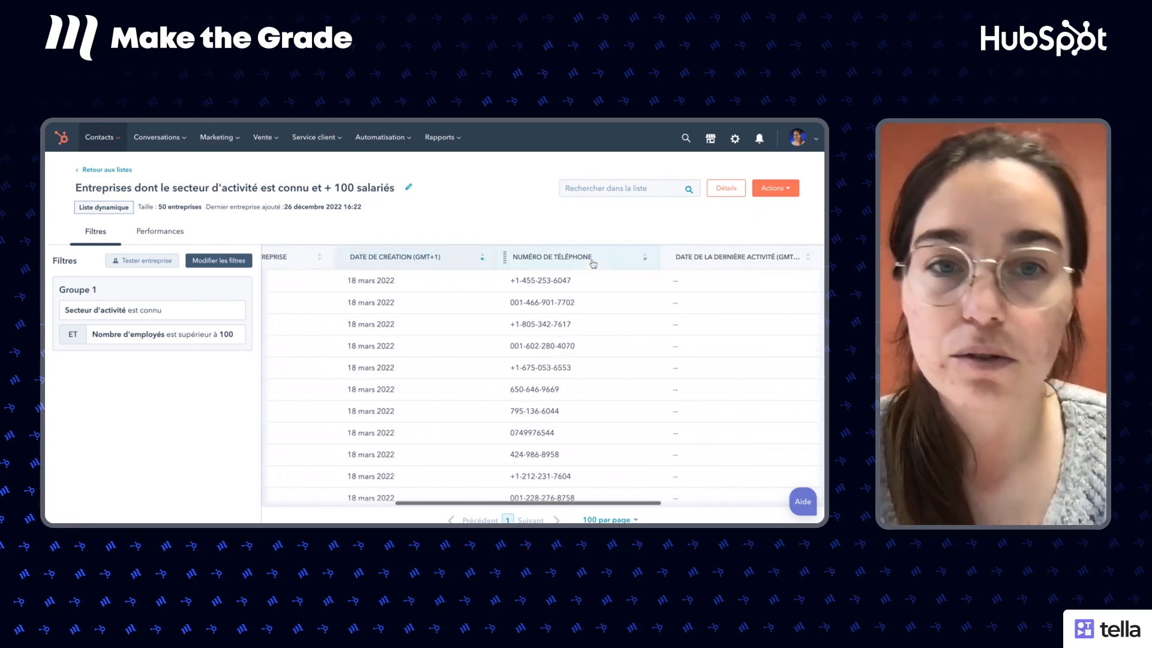
pyautogui.hscroll(3, 606, 264)
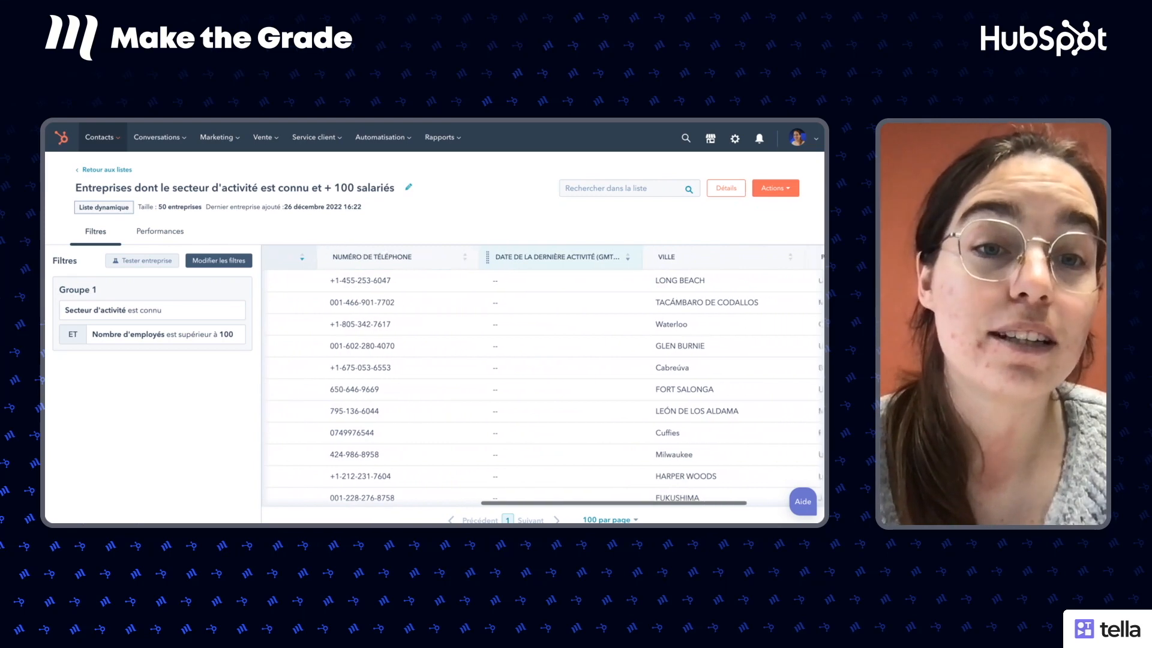
pyautogui.hscroll(1, 605, 261)
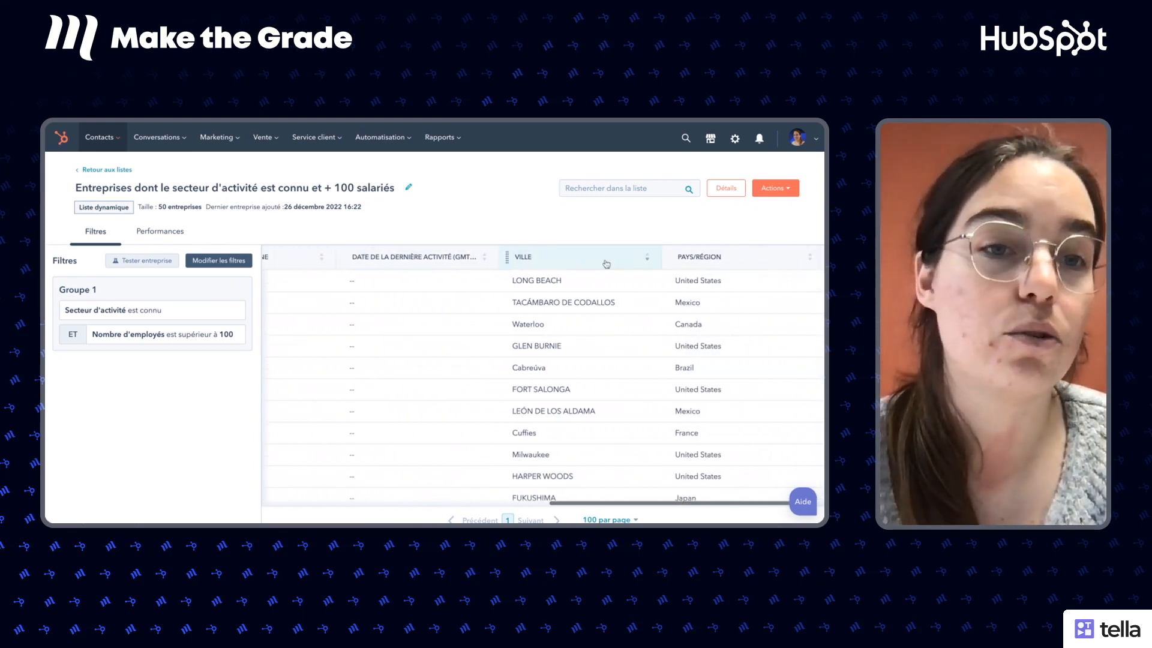
pyautogui.hscroll(-5, 462, 297)
pyautogui.hscroll(-4, 463, 298)
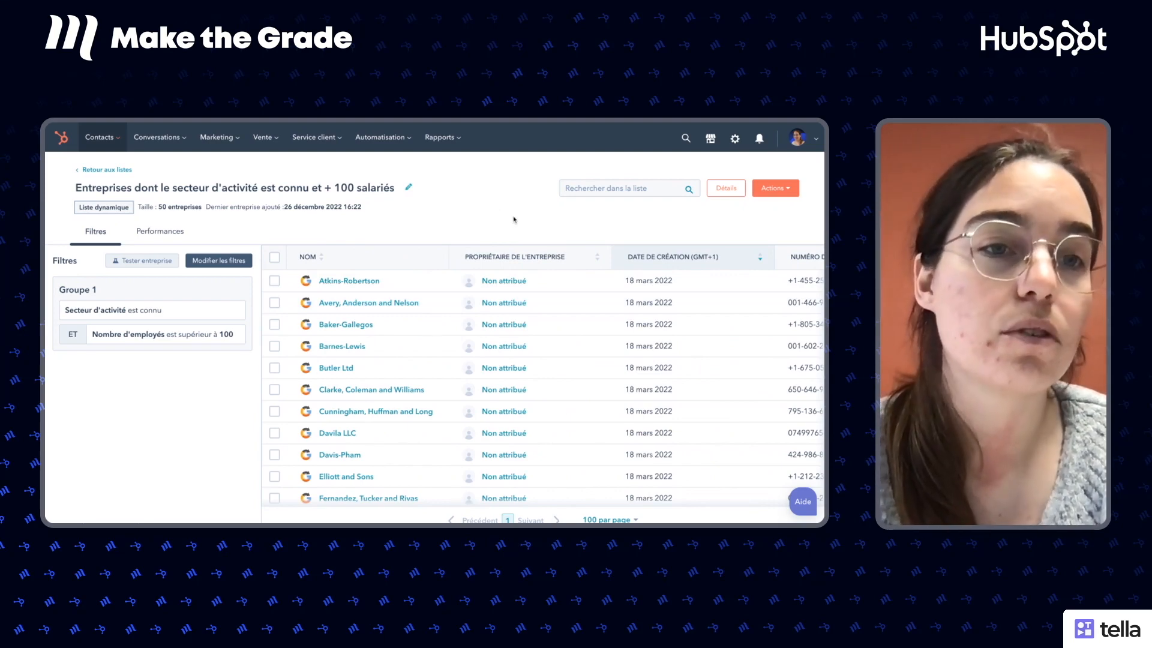
# Add the Secteur d'activité property to the list's displayed columns and place it directly after Propriétaire de l'entreprise.
pyautogui.click(773, 188)
pyautogui.click(759, 214)
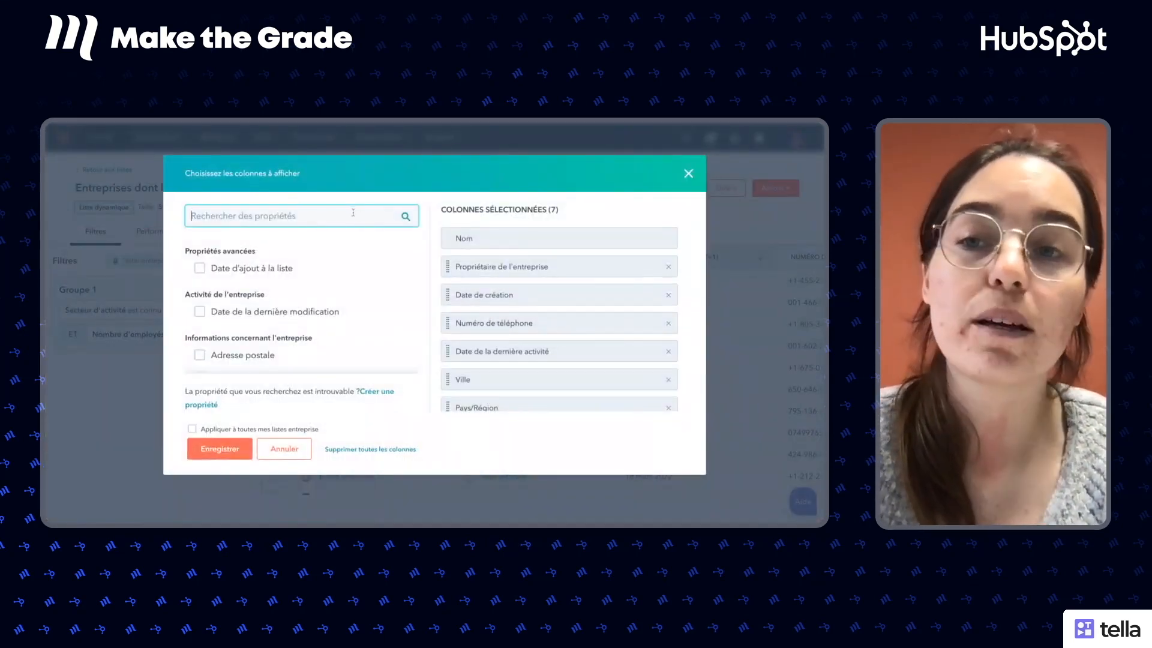
pyautogui.write('secteur')
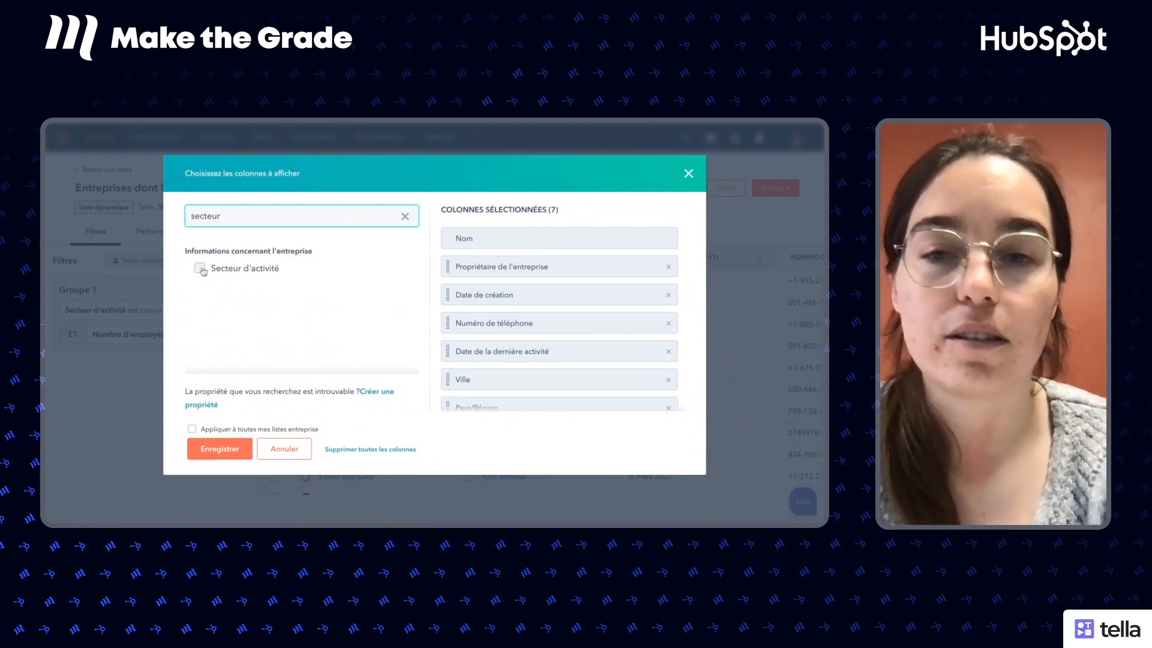
pyautogui.click(199, 268)
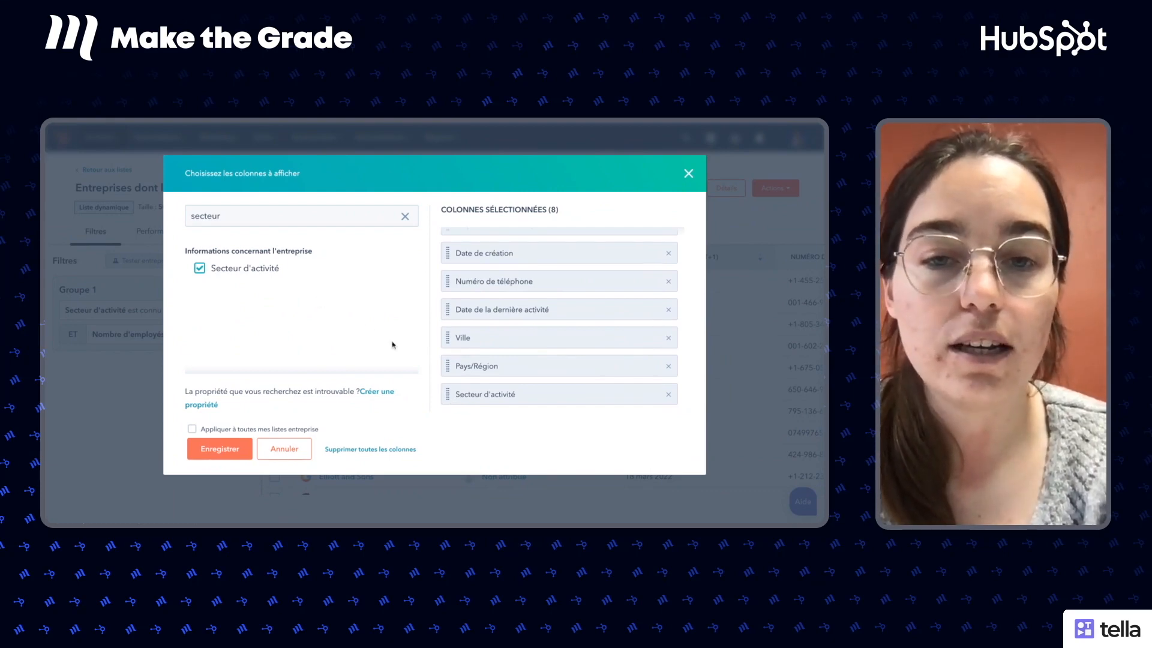
pyautogui.moveTo(444, 394); pyautogui.dragTo(444, 253)
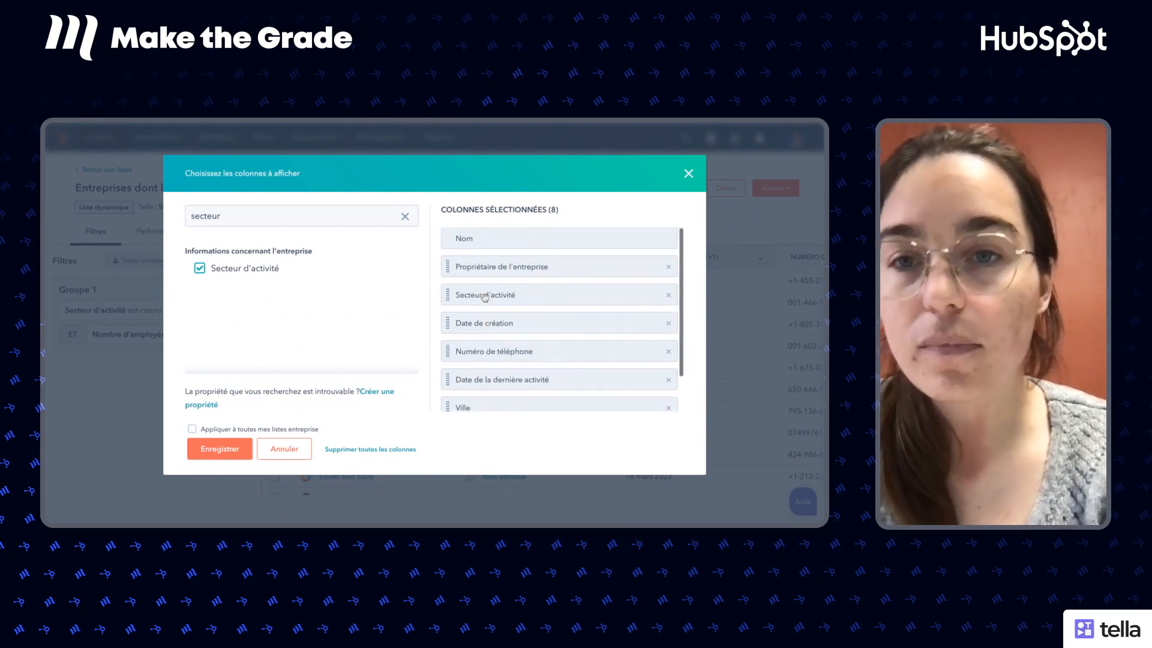
# Add the Nombre d'employés column directly after Secteur d'activité and save the column selection.
pyautogui.doubleClick(330, 210)
pyautogui.write('nombre')
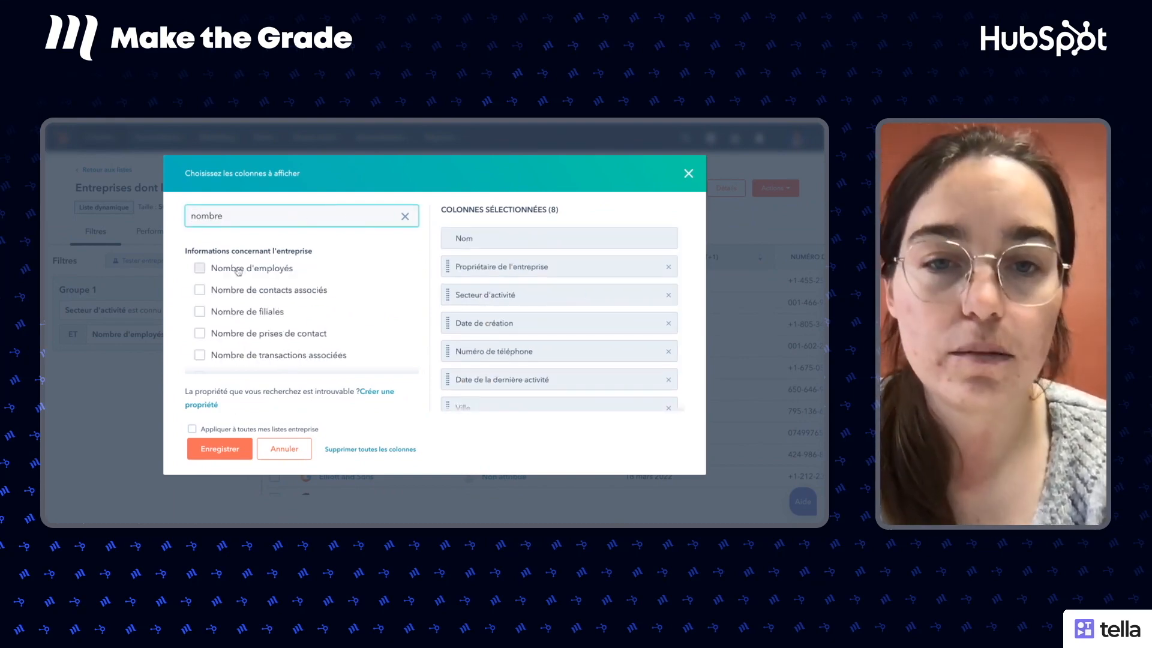
pyautogui.click(238, 270)
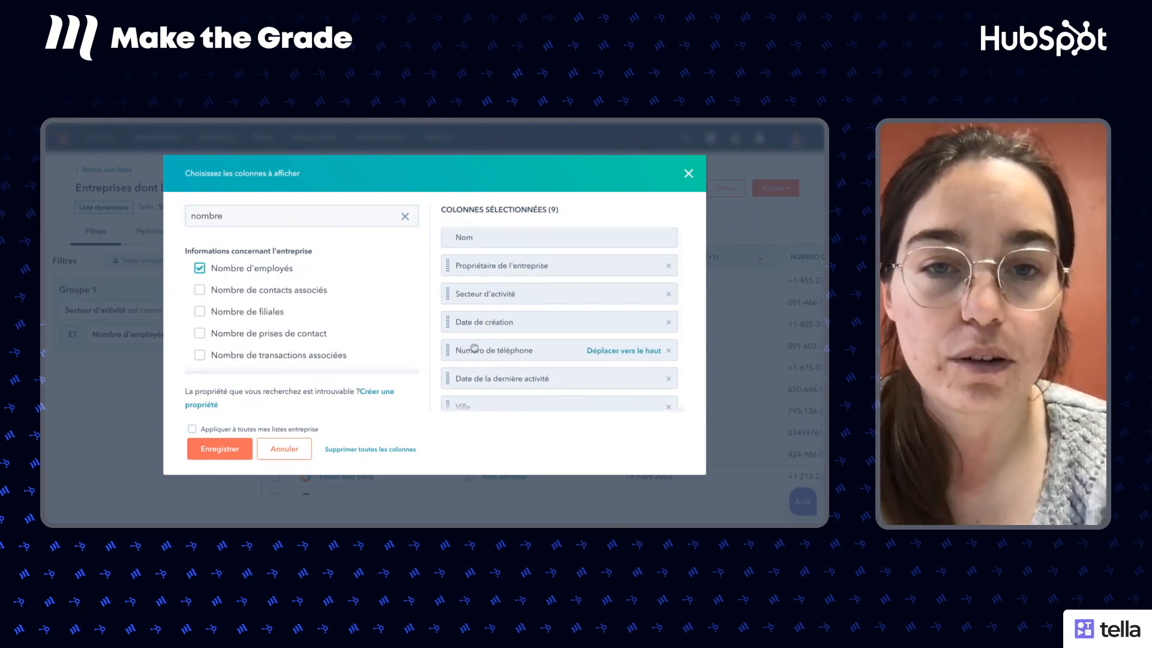
pyautogui.moveTo(453, 391); pyautogui.dragTo(453, 254)
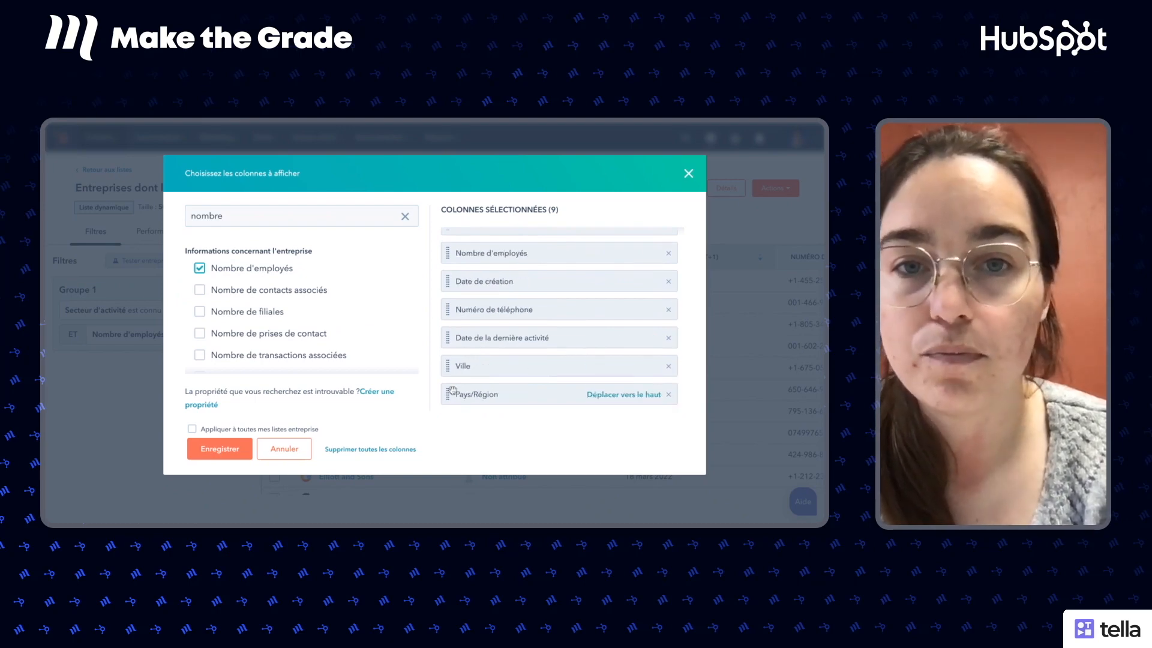
pyautogui.click(220, 448)
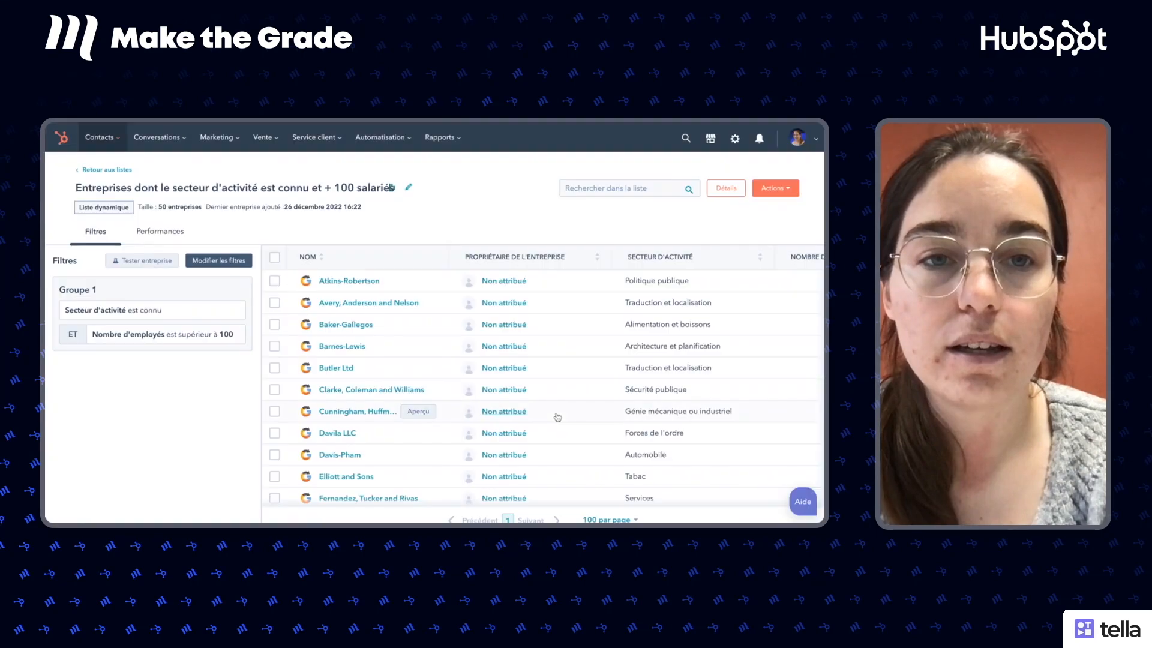
# Review the companies' industry and employee count columns, and check which actions are available for the list.
pyautogui.hscroll(5, 660, 288)
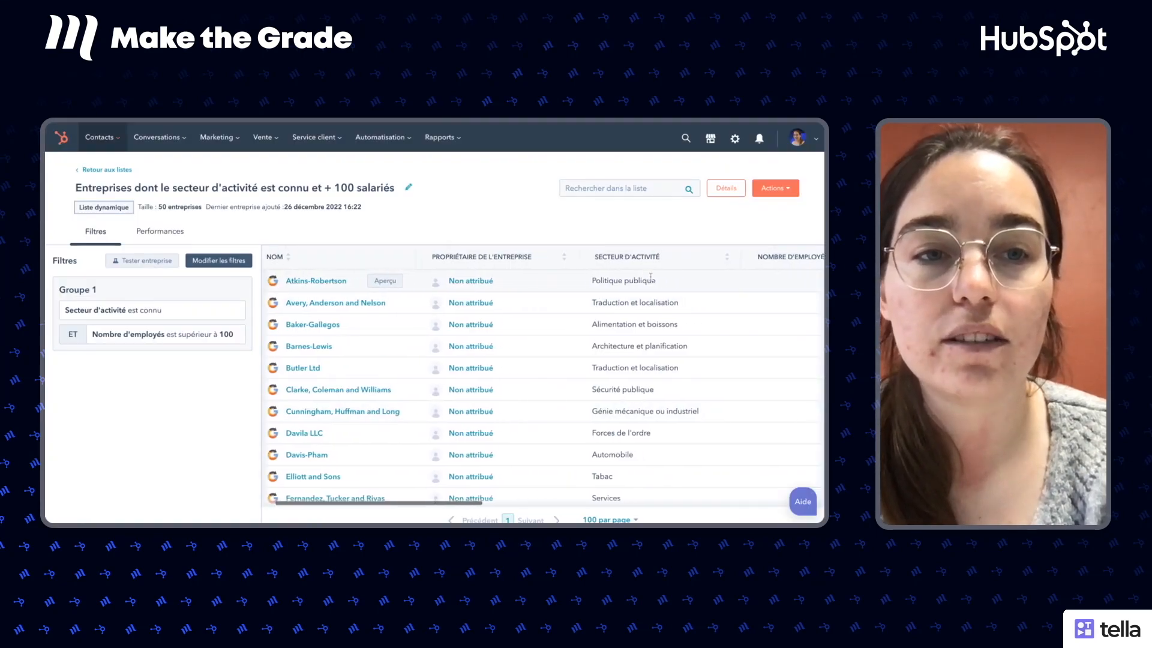
pyautogui.scroll(-15, 695, 413)
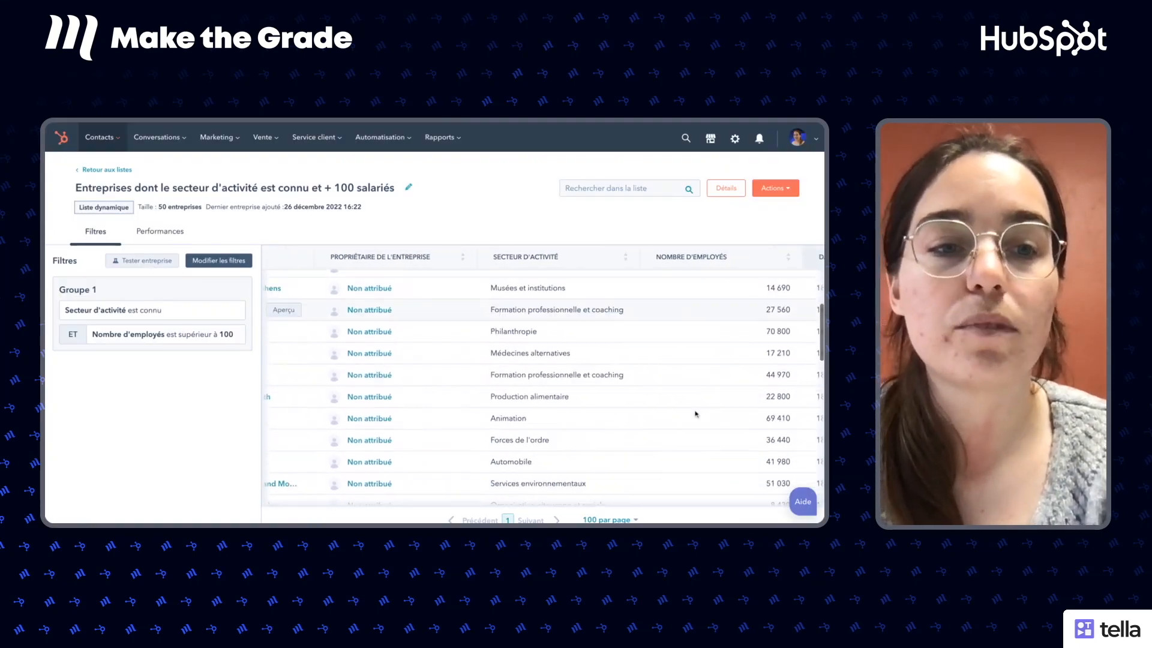
pyautogui.scroll(15, 695, 413)
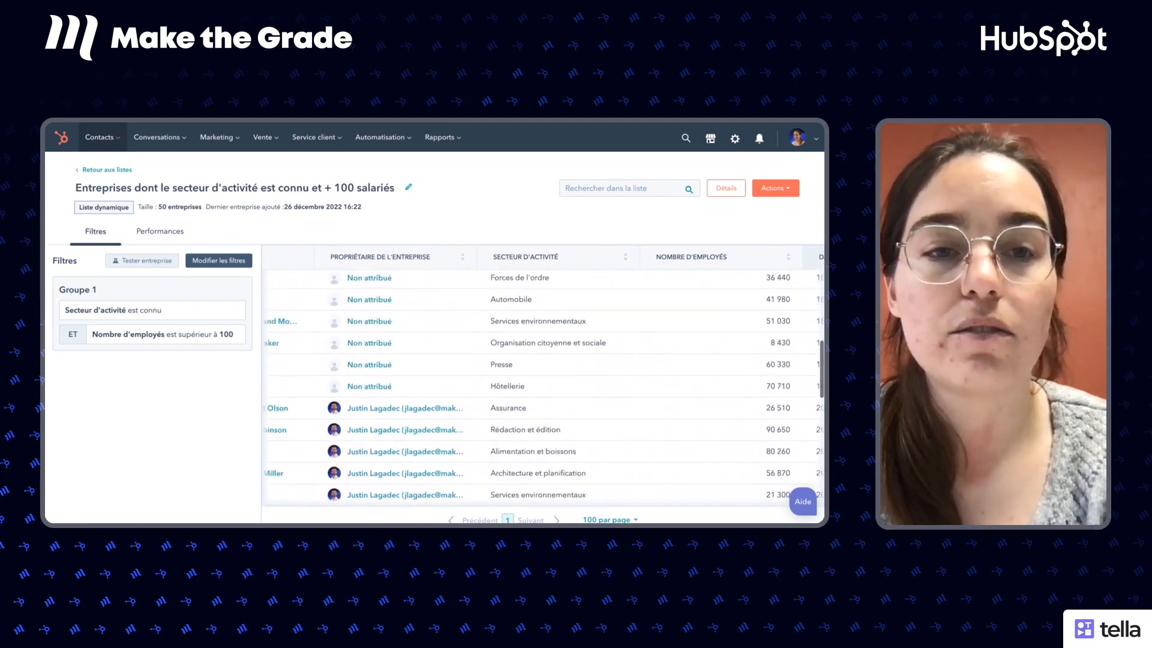
pyautogui.hscroll(-5, 695, 413)
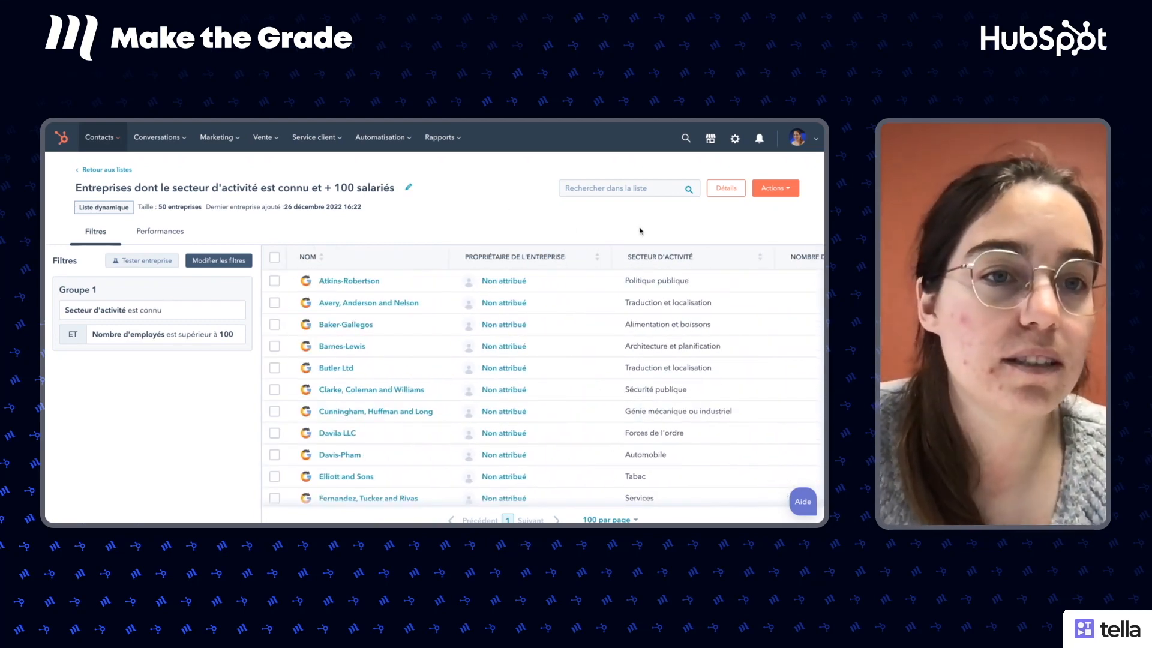
pyautogui.click(784, 199)
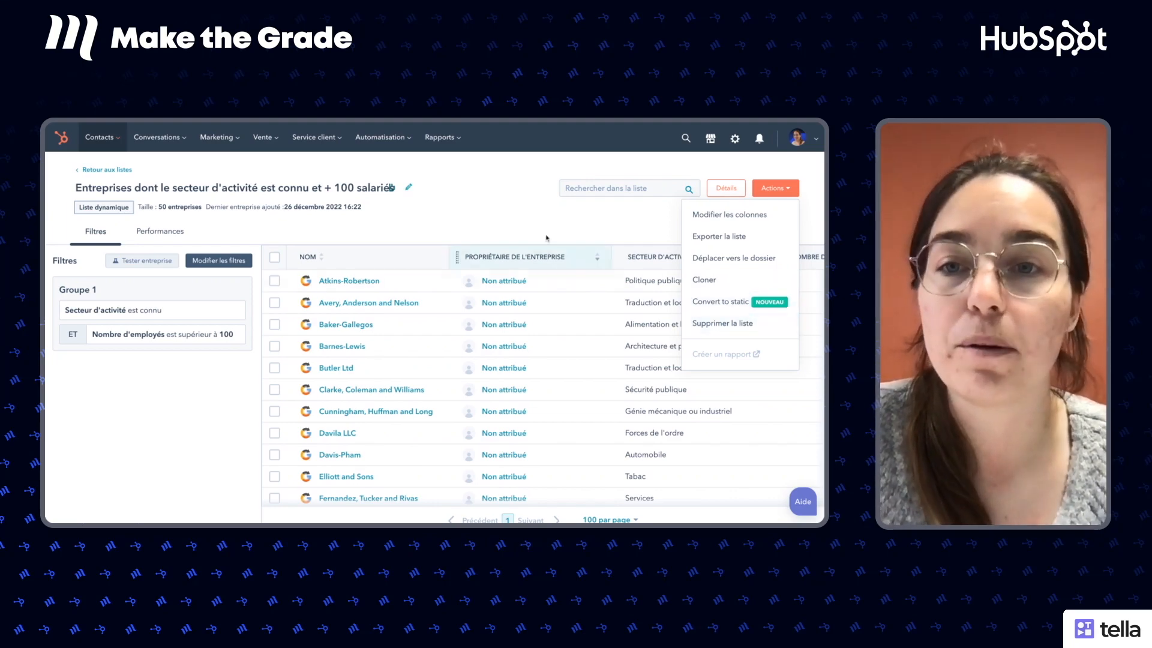
pyautogui.click(529, 229)
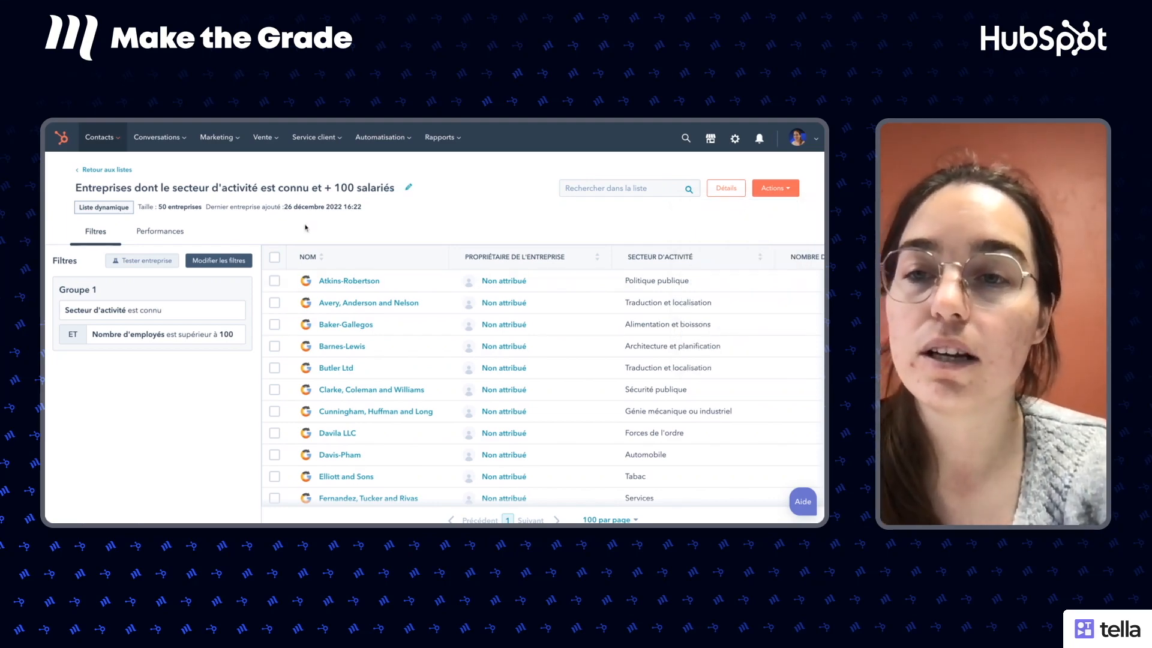
# Examine the list's performance data, including the Taille de la liste chart over time and its display options.
pyautogui.click(133, 239)
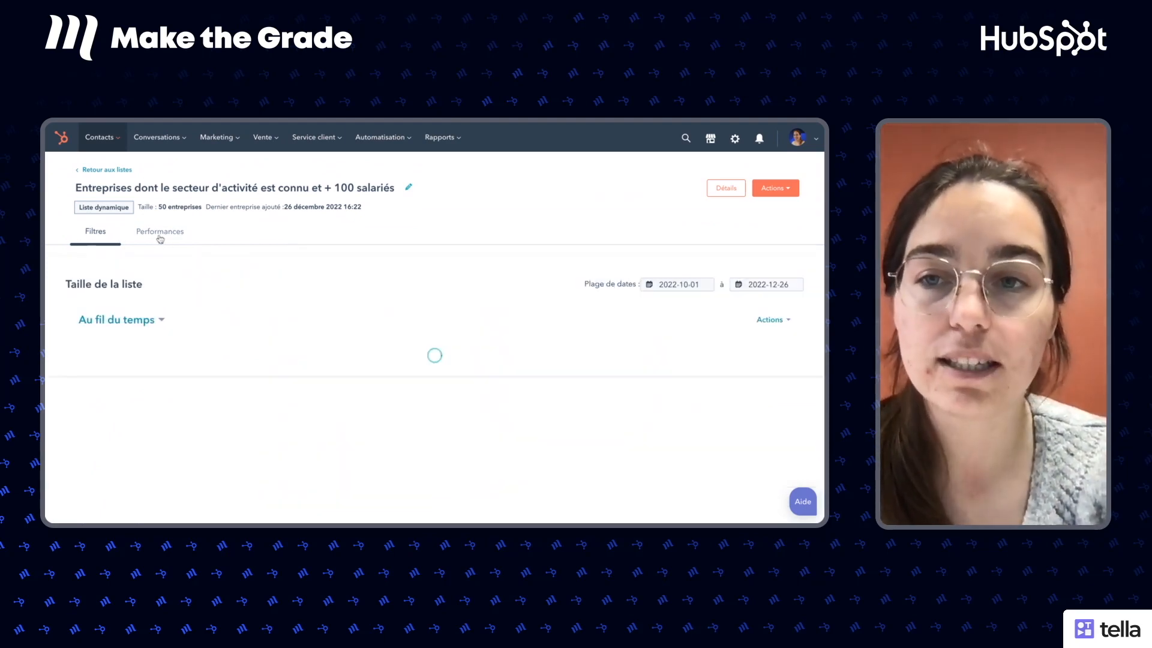
pyautogui.scroll(-1, 58, 286)
pyautogui.scroll(-1, 59, 286)
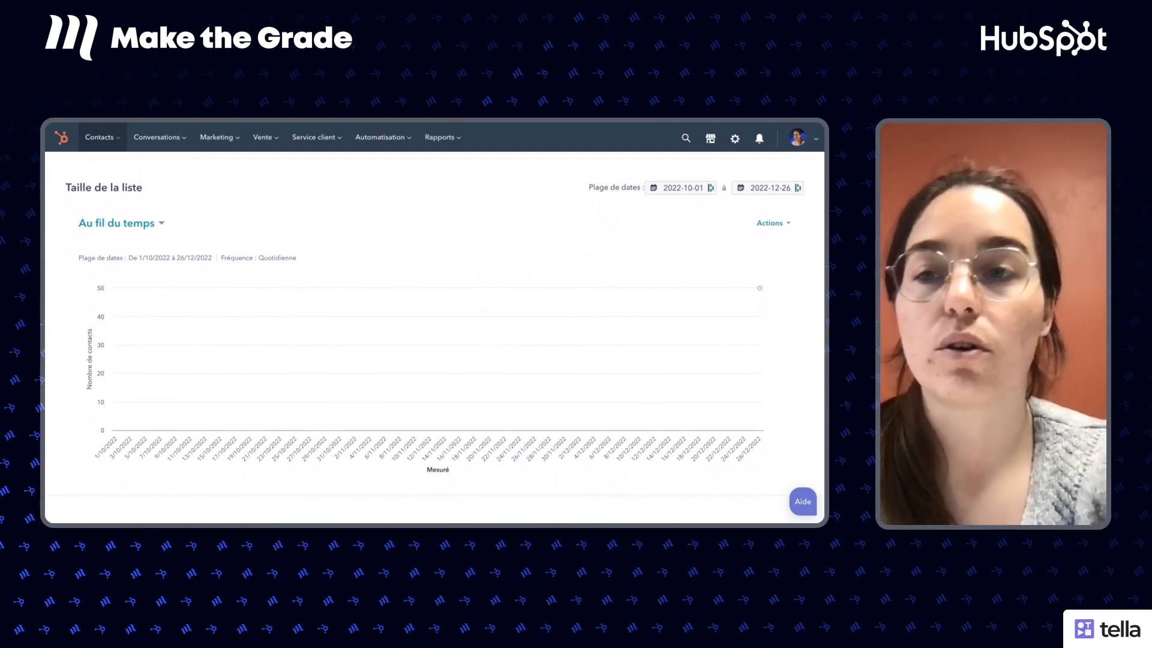
pyautogui.click(120, 225)
pyautogui.click(243, 222)
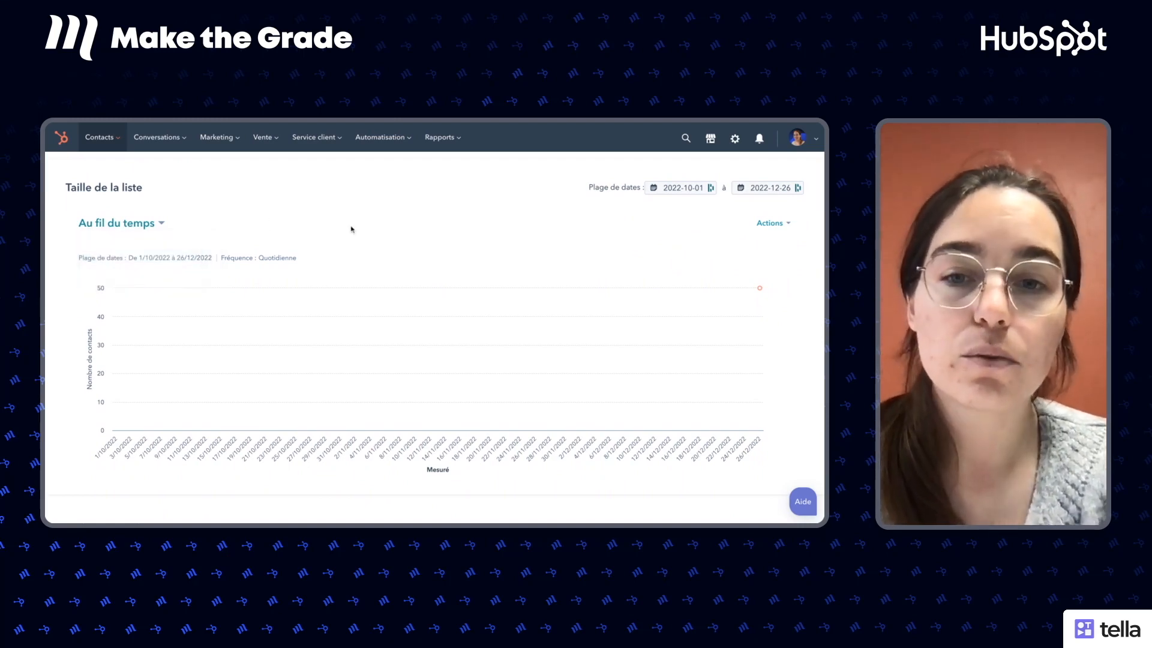